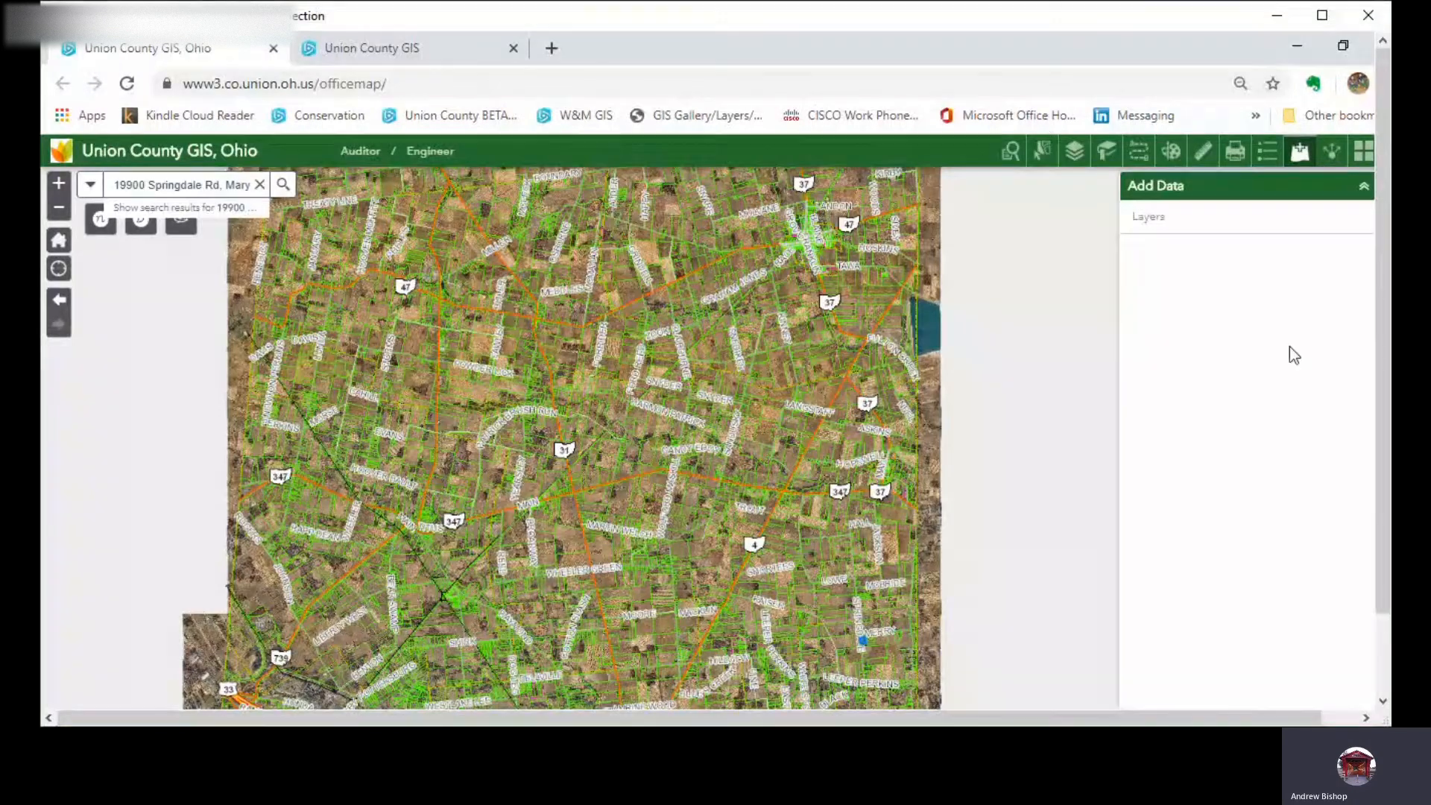
# Step: Query current tax year parcels whose parcel number starts with 20% and export the results to GeoJSON
pyautogui.click(1010, 151)
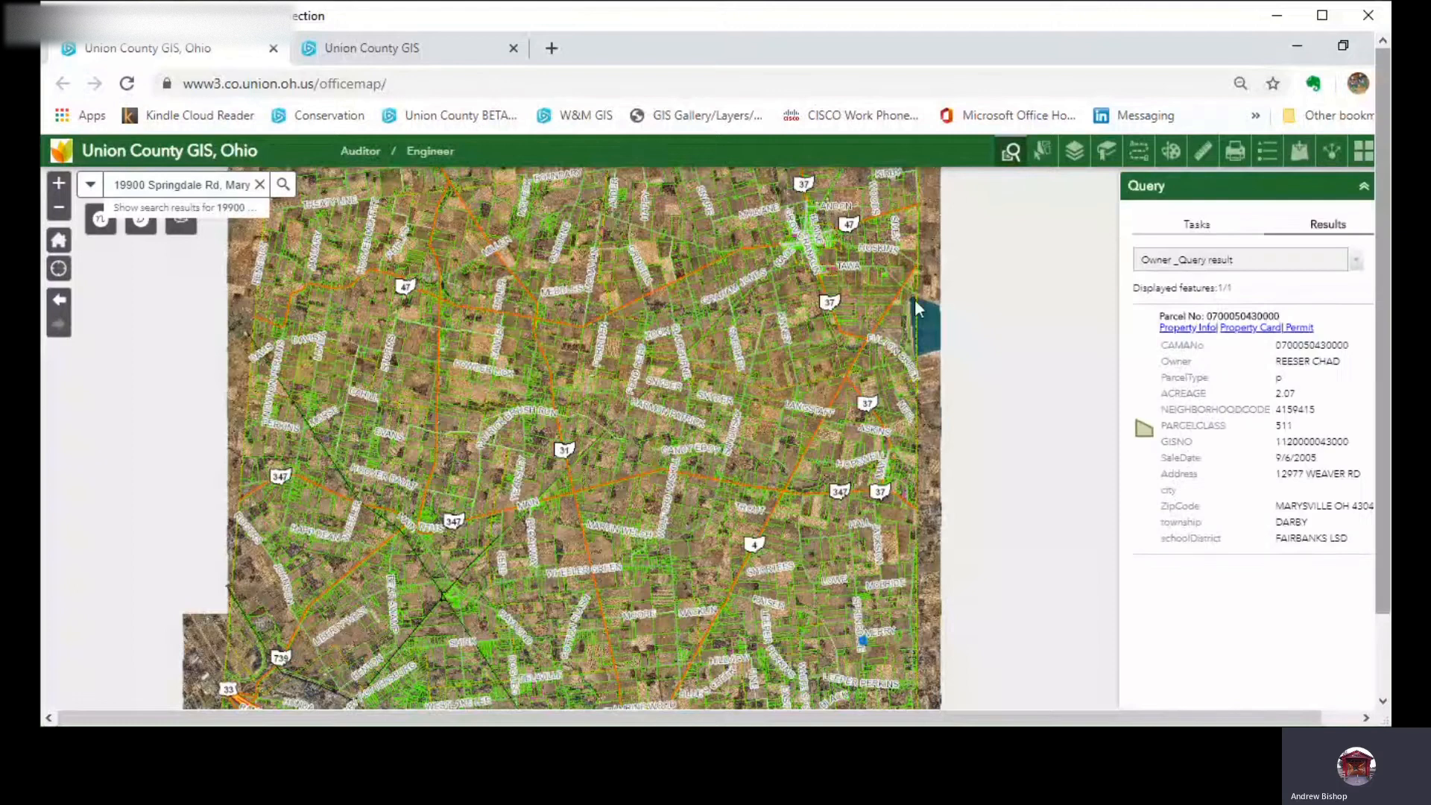
pyautogui.click(1196, 225)
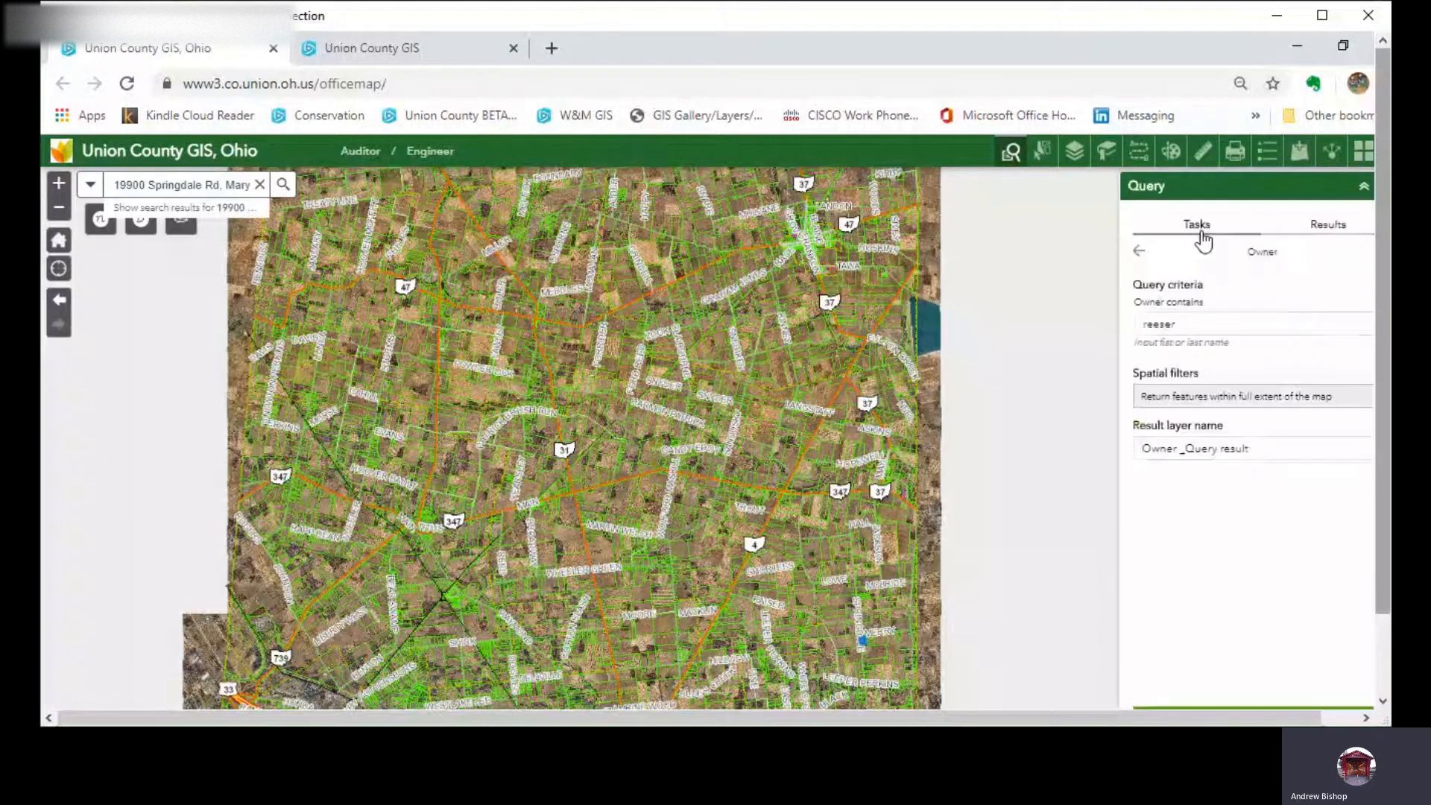
pyautogui.click(1139, 254)
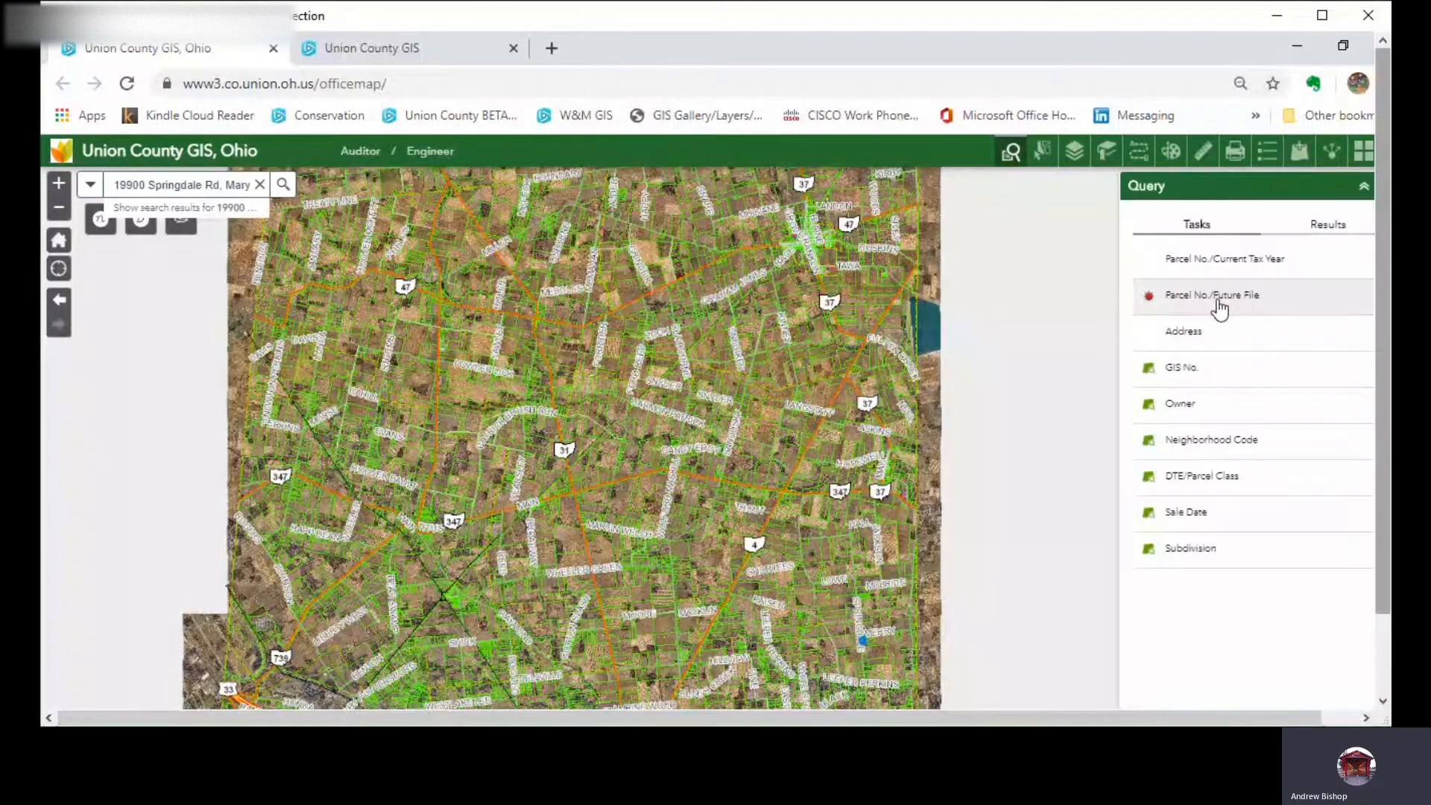
pyautogui.click(1223, 267)
pyautogui.click(1213, 324)
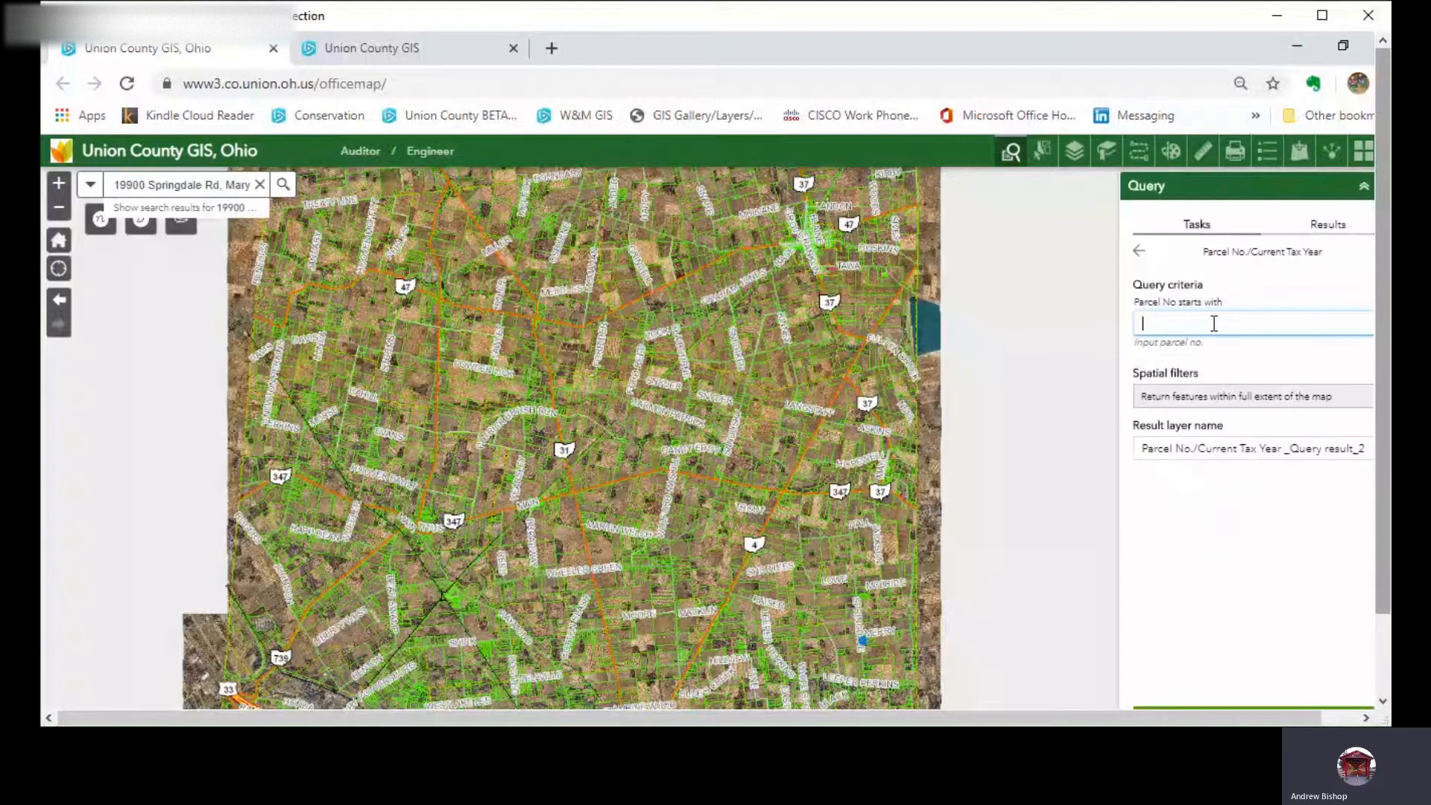
pyautogui.write('20%')
pyautogui.click(1226, 707)
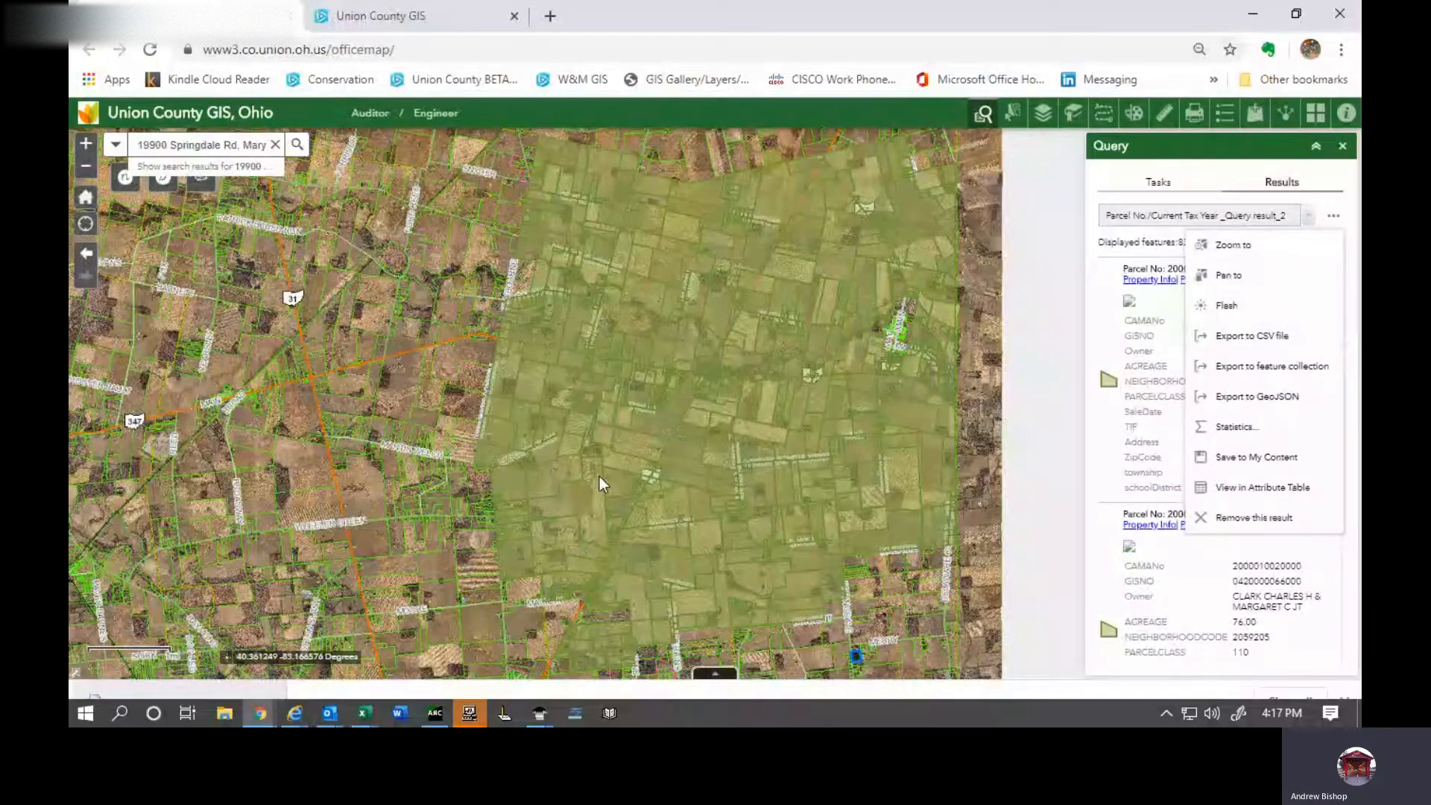
pyautogui.click(1274, 409)
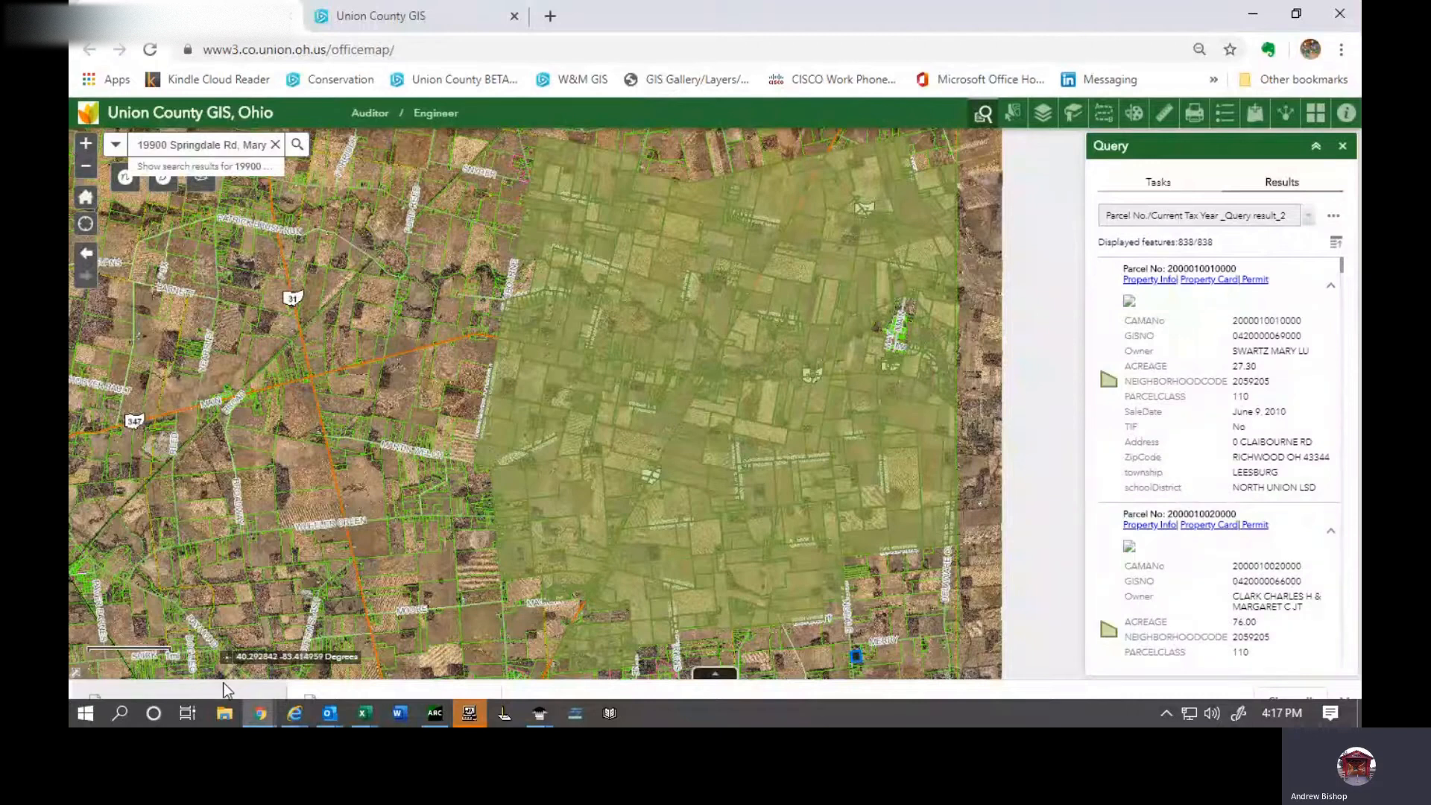
# Step: Switch to the second county map and check the list of layers added from the GeoJSON file
pyautogui.click(379, 20)
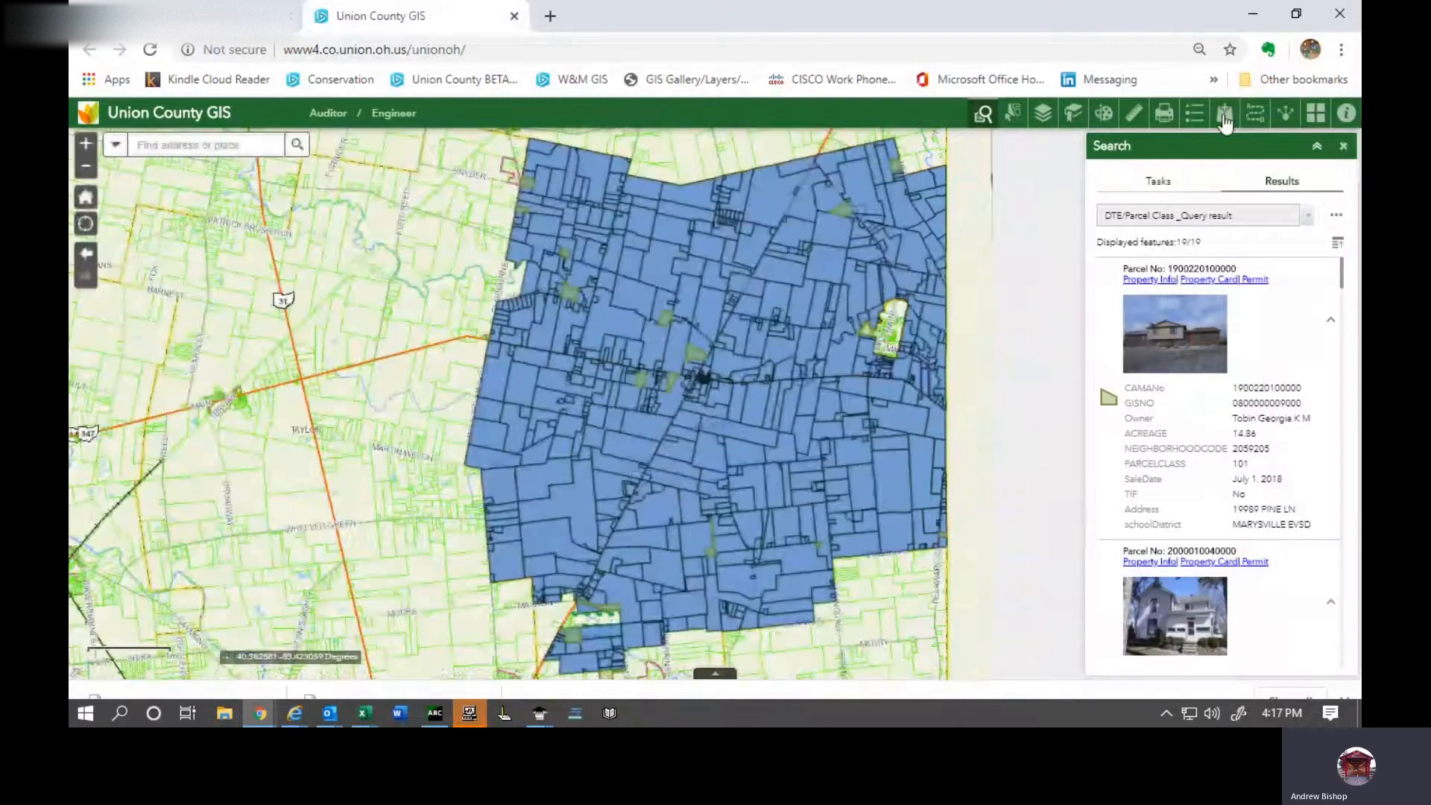
pyautogui.click(1224, 114)
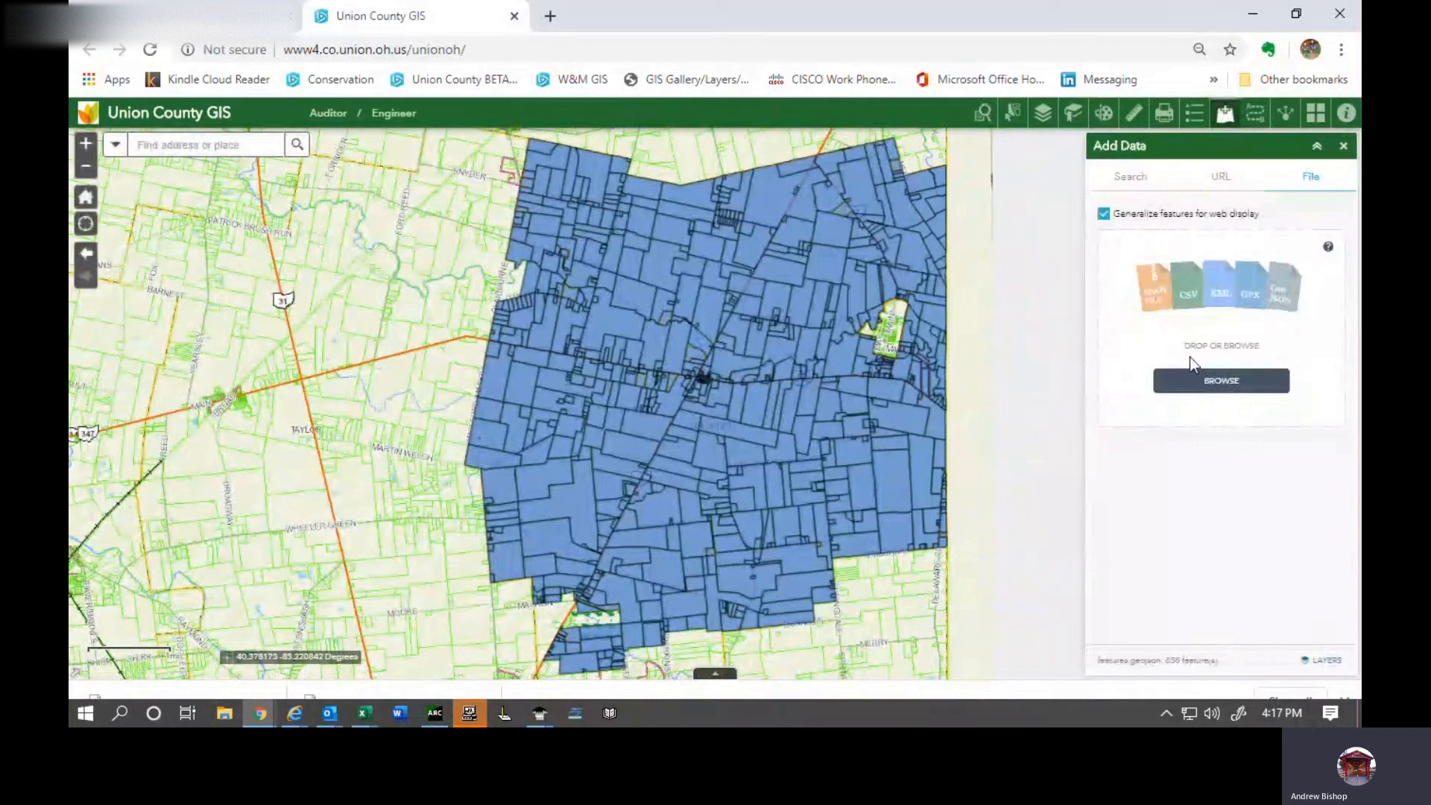
pyautogui.click(1323, 659)
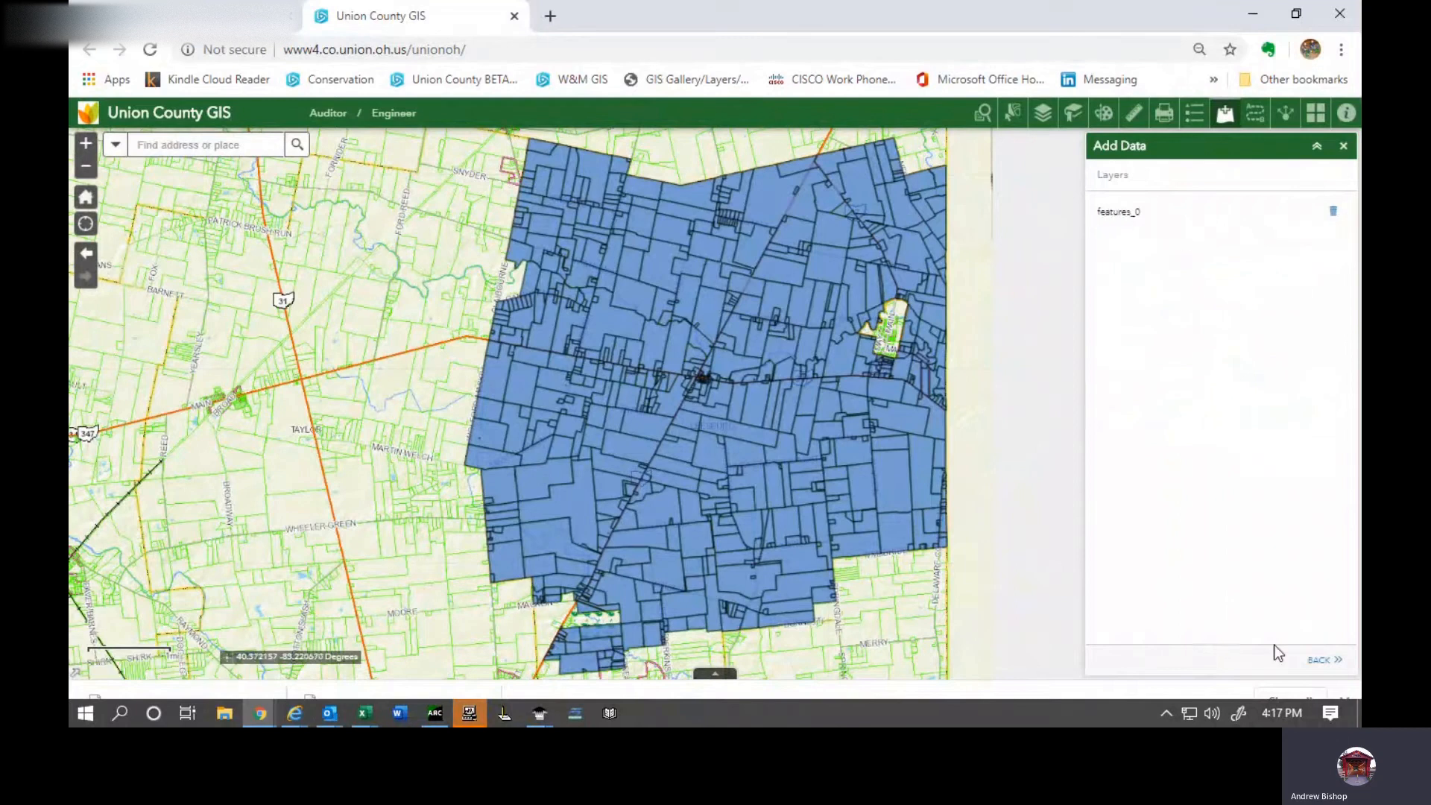
pyautogui.click(1323, 660)
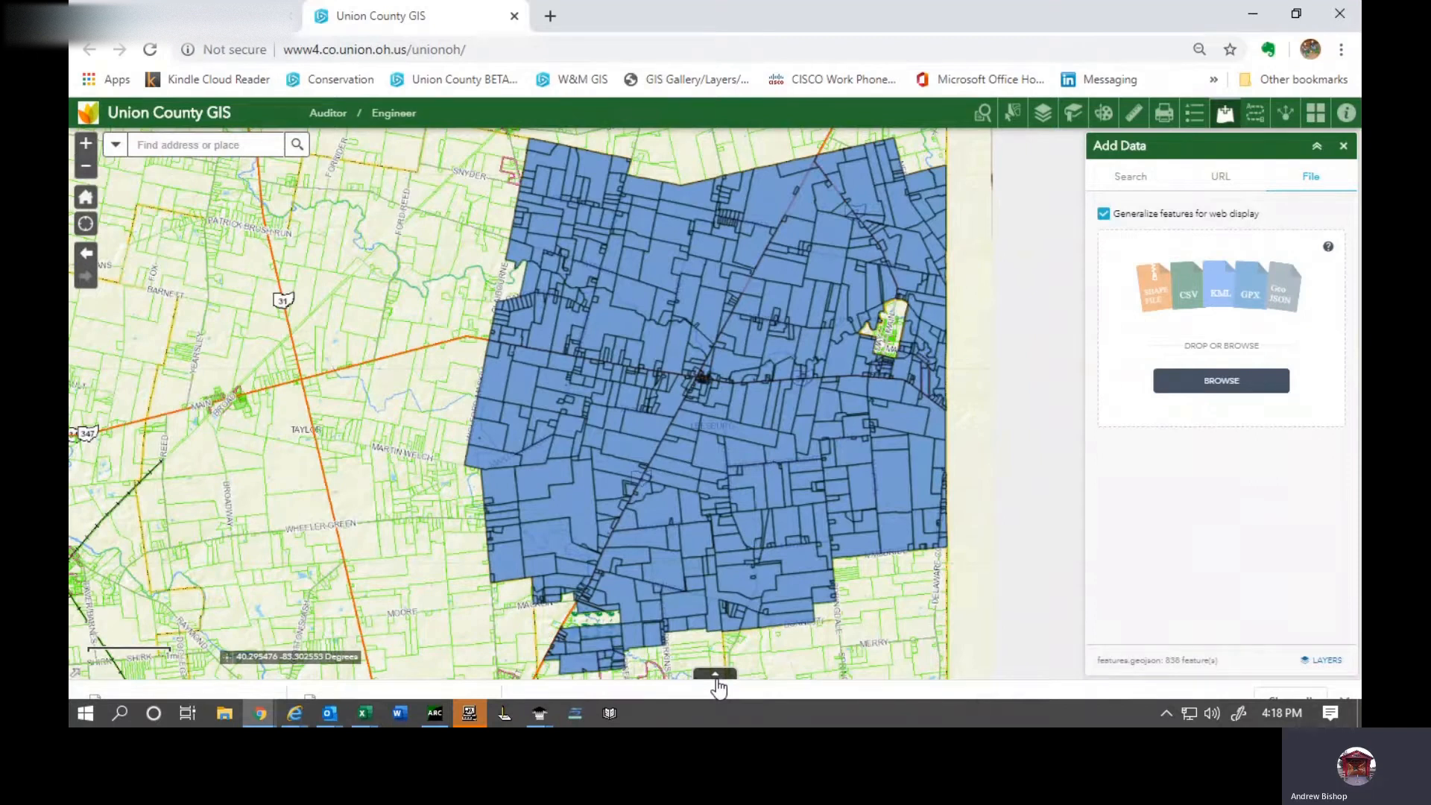
# Step: Open the attribute table of the features_0 layer and sort its records by acreage in descending order
pyautogui.moveTo(716, 675); pyautogui.dragTo(762, 389)
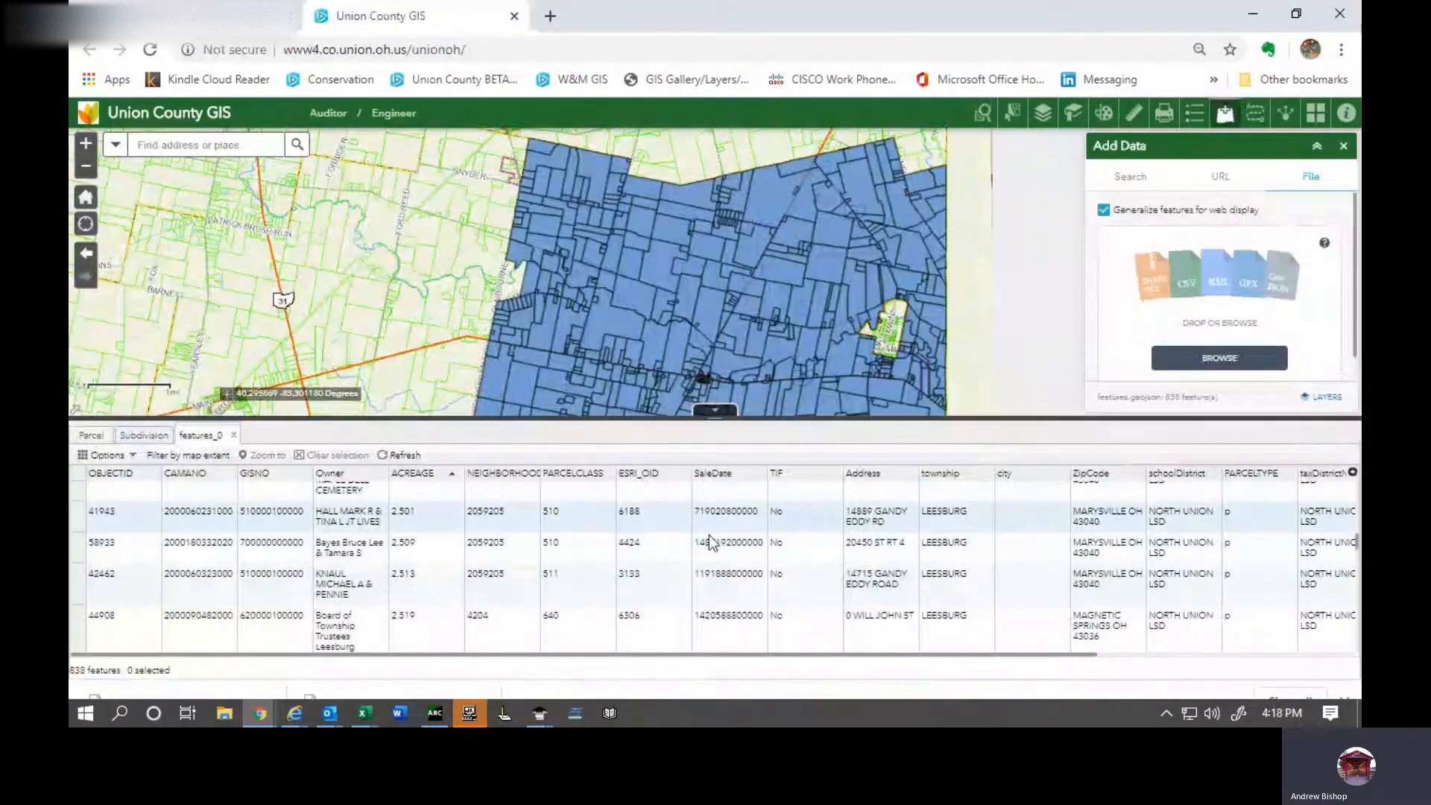
pyautogui.click(105, 454)
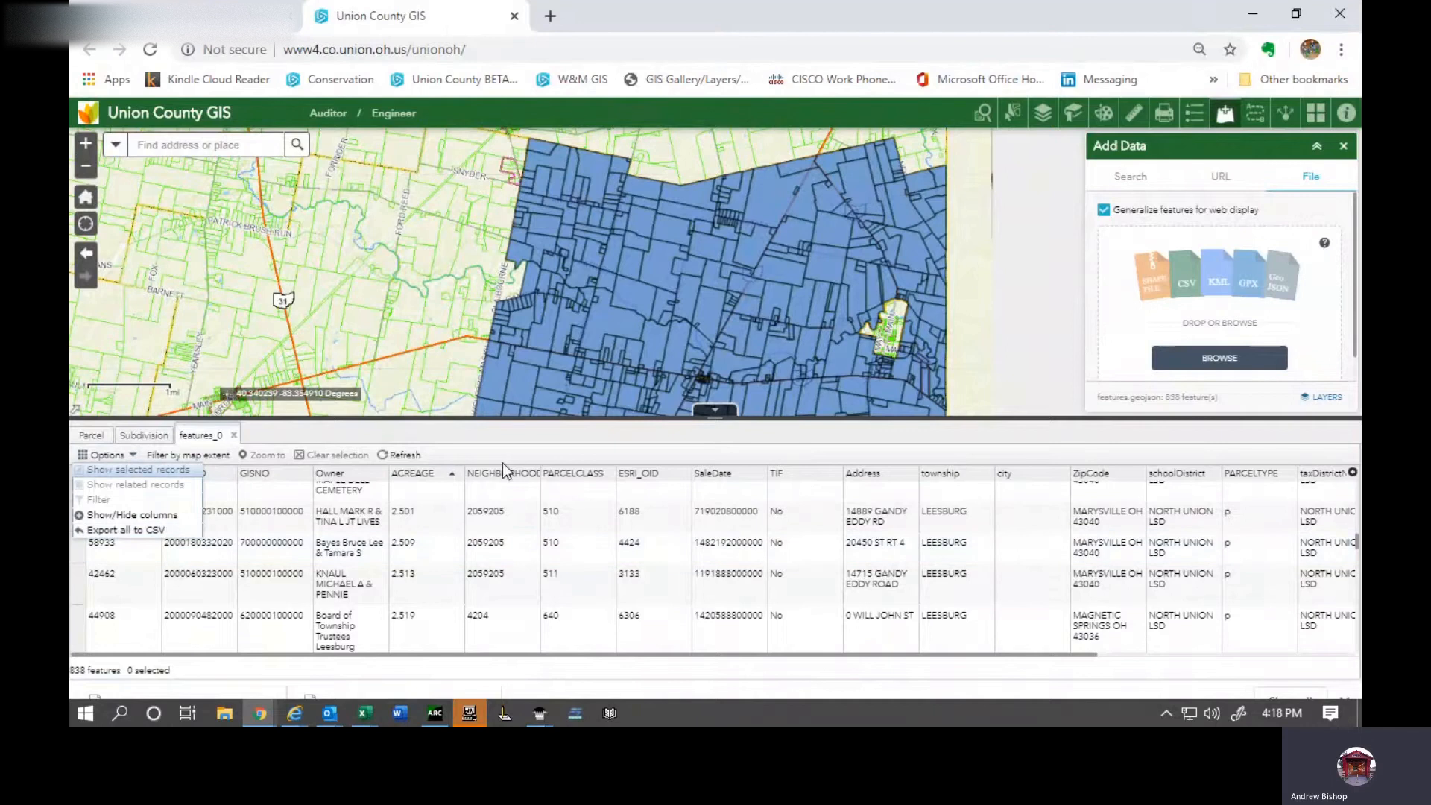
pyautogui.click(436, 483)
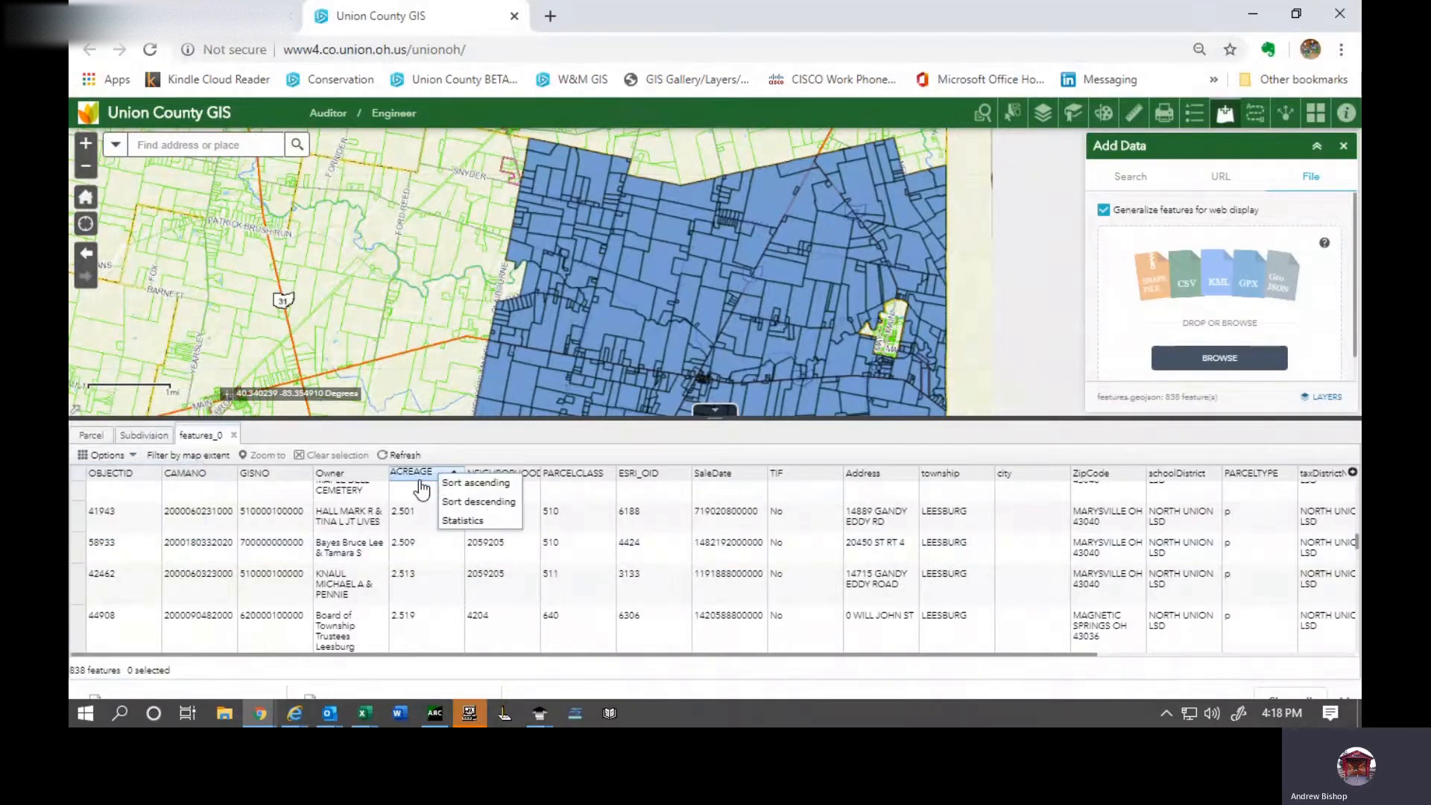
pyautogui.click(488, 502)
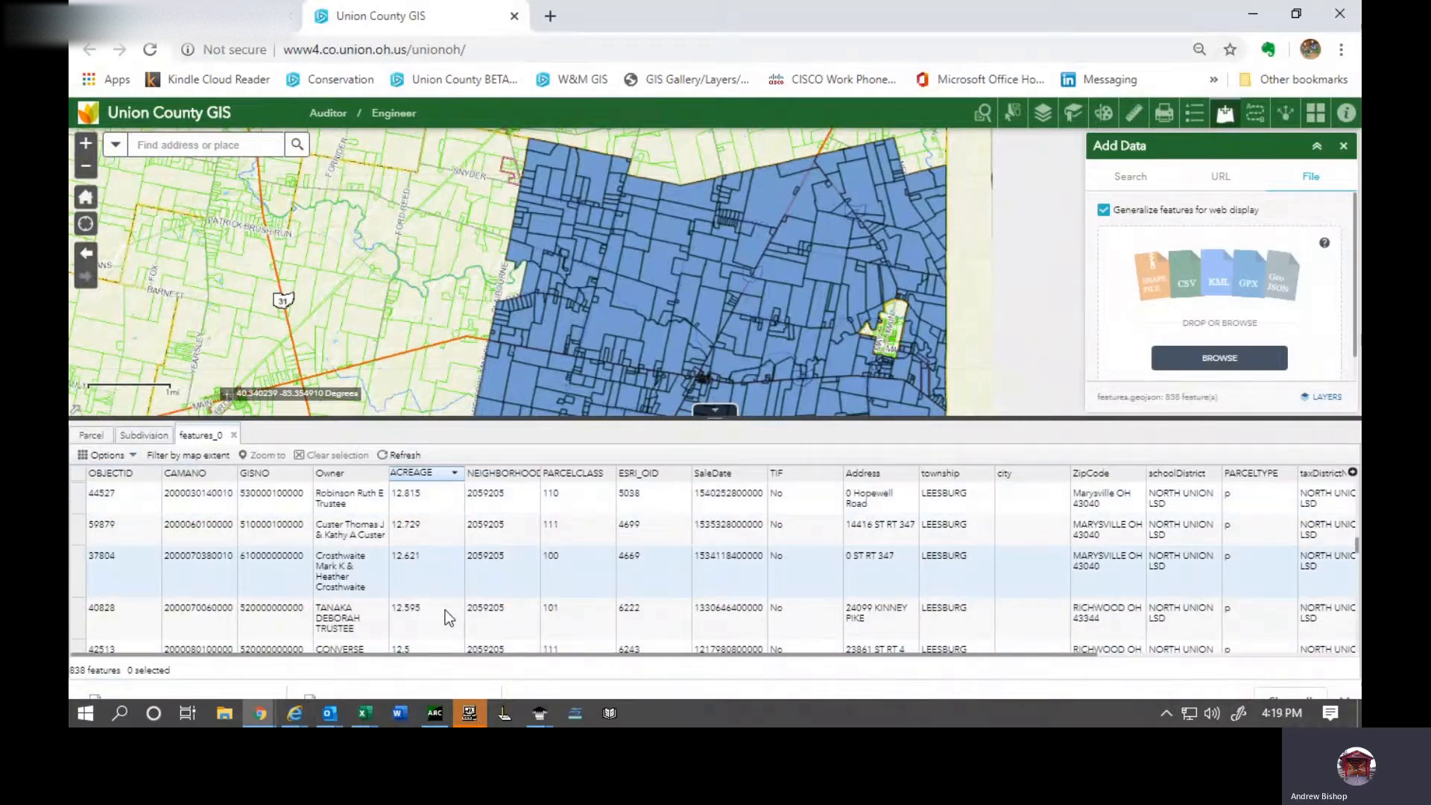
# Step: Sort the features_0 records by owner in ascending order
pyautogui.click(348, 478)
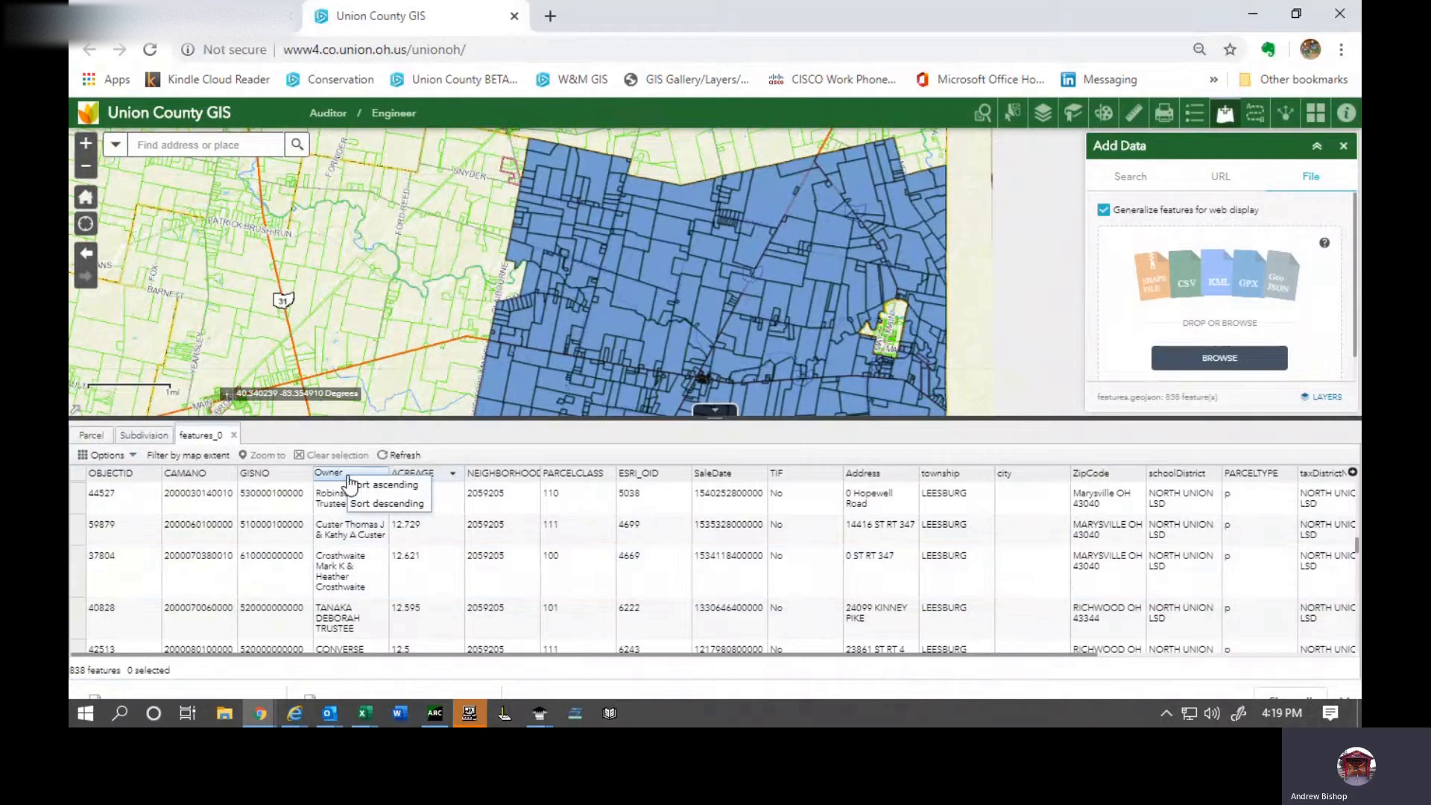
pyautogui.click(350, 484)
pyautogui.click(868, 476)
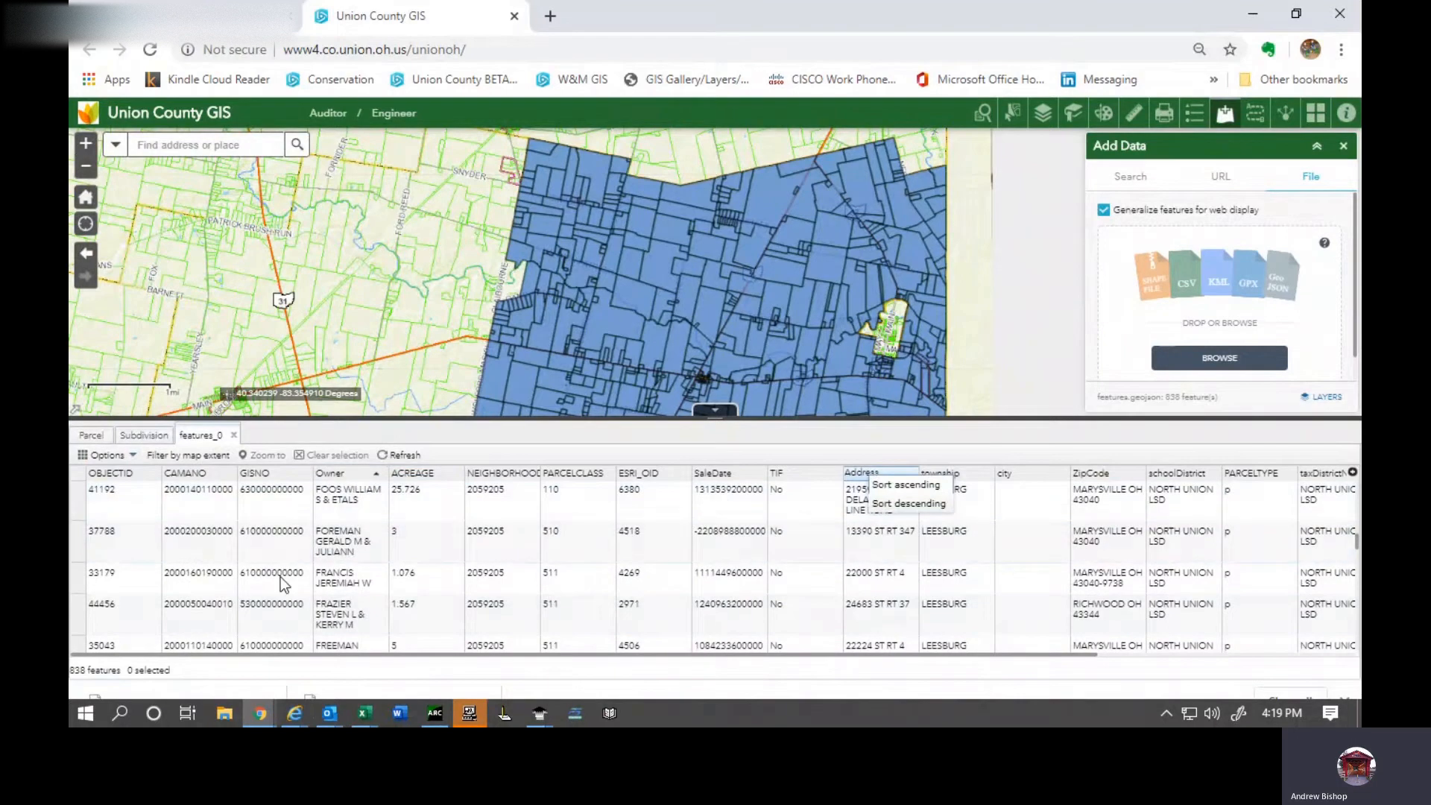
# Step: Zoom the map to the parcel with object ID 37788 from its table record and close its information popup
pyautogui.click(140, 544)
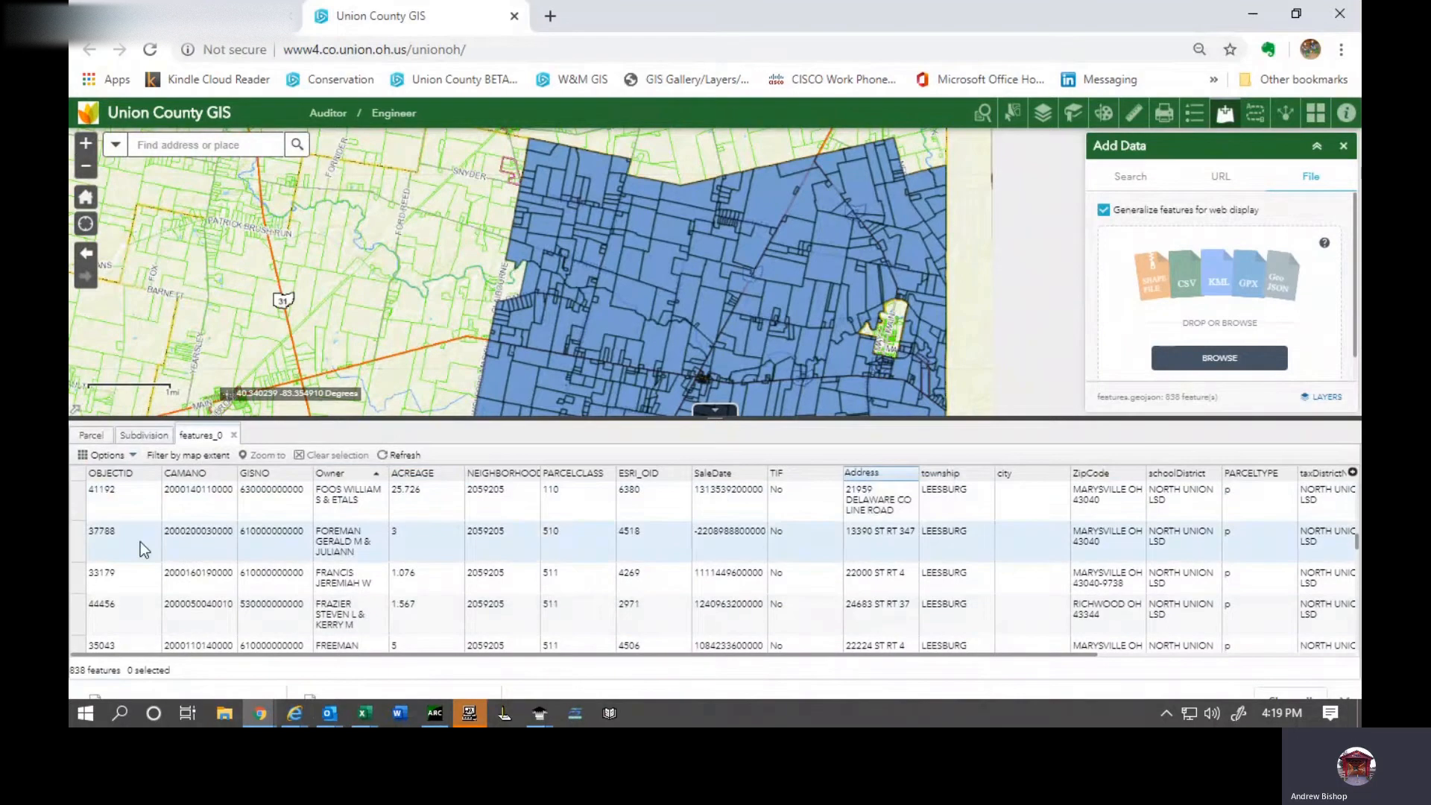
pyautogui.doubleClick(140, 543)
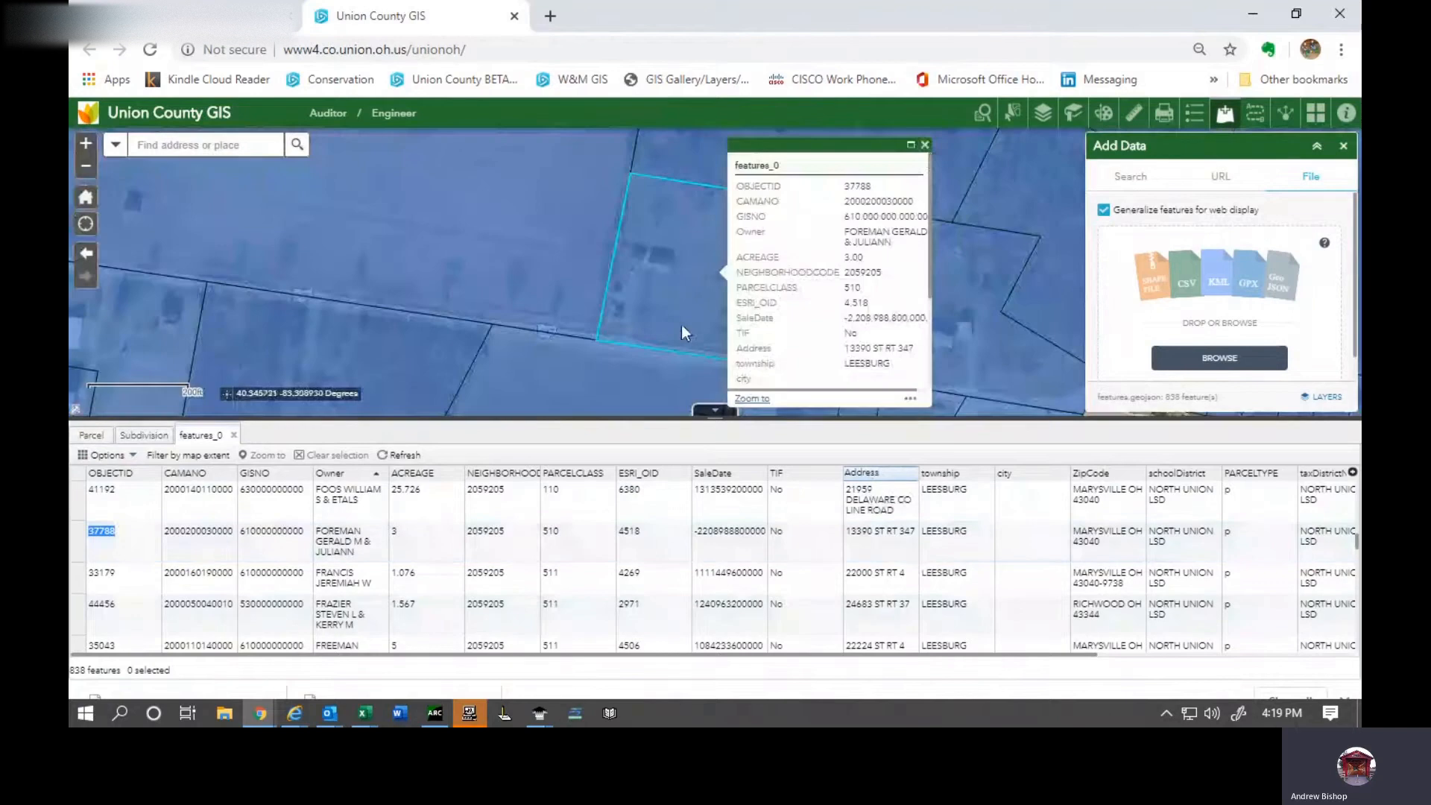
pyautogui.click(925, 146)
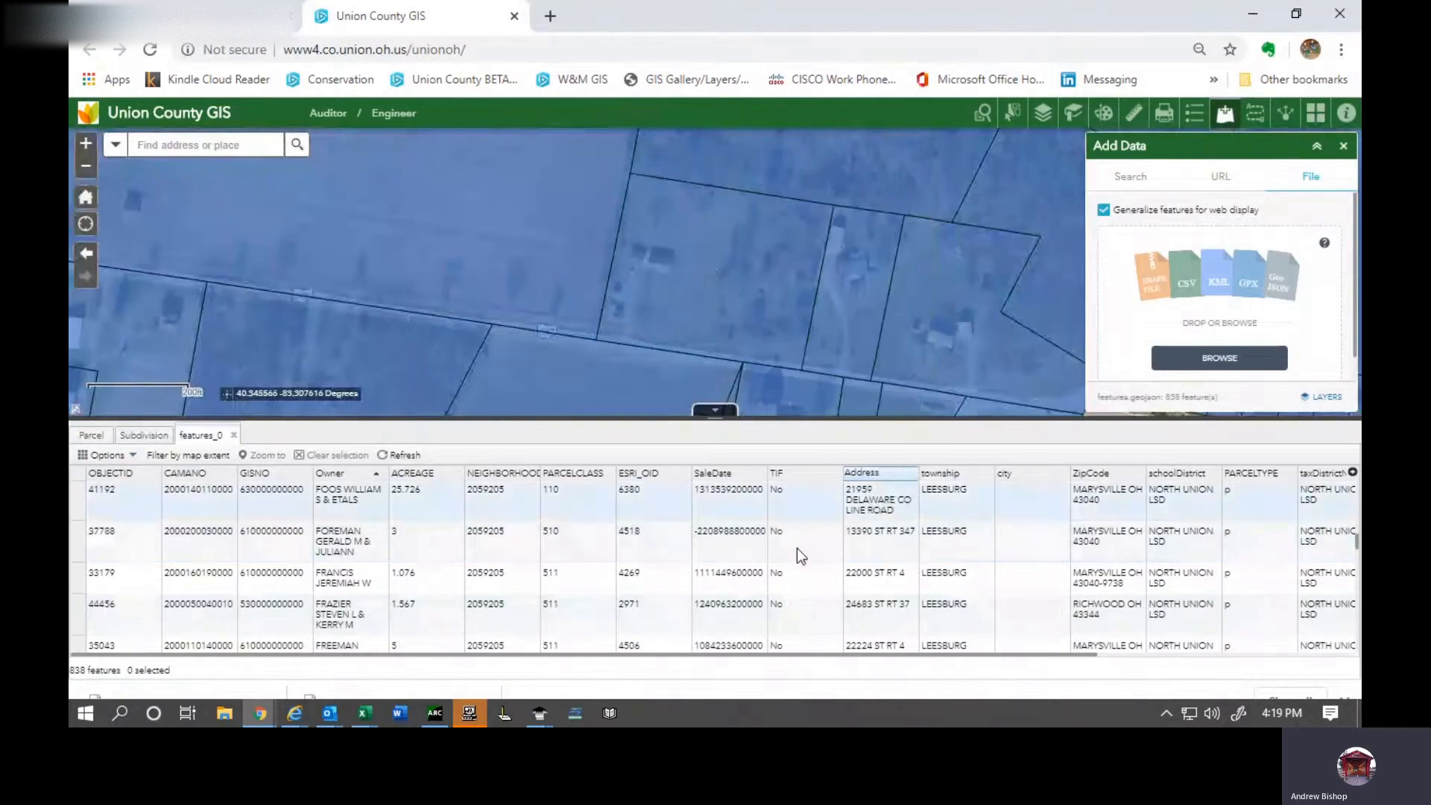
# Step: Select the four table records with object IDs 37788, 44443, 37081 and 39973
pyautogui.click(82, 546)
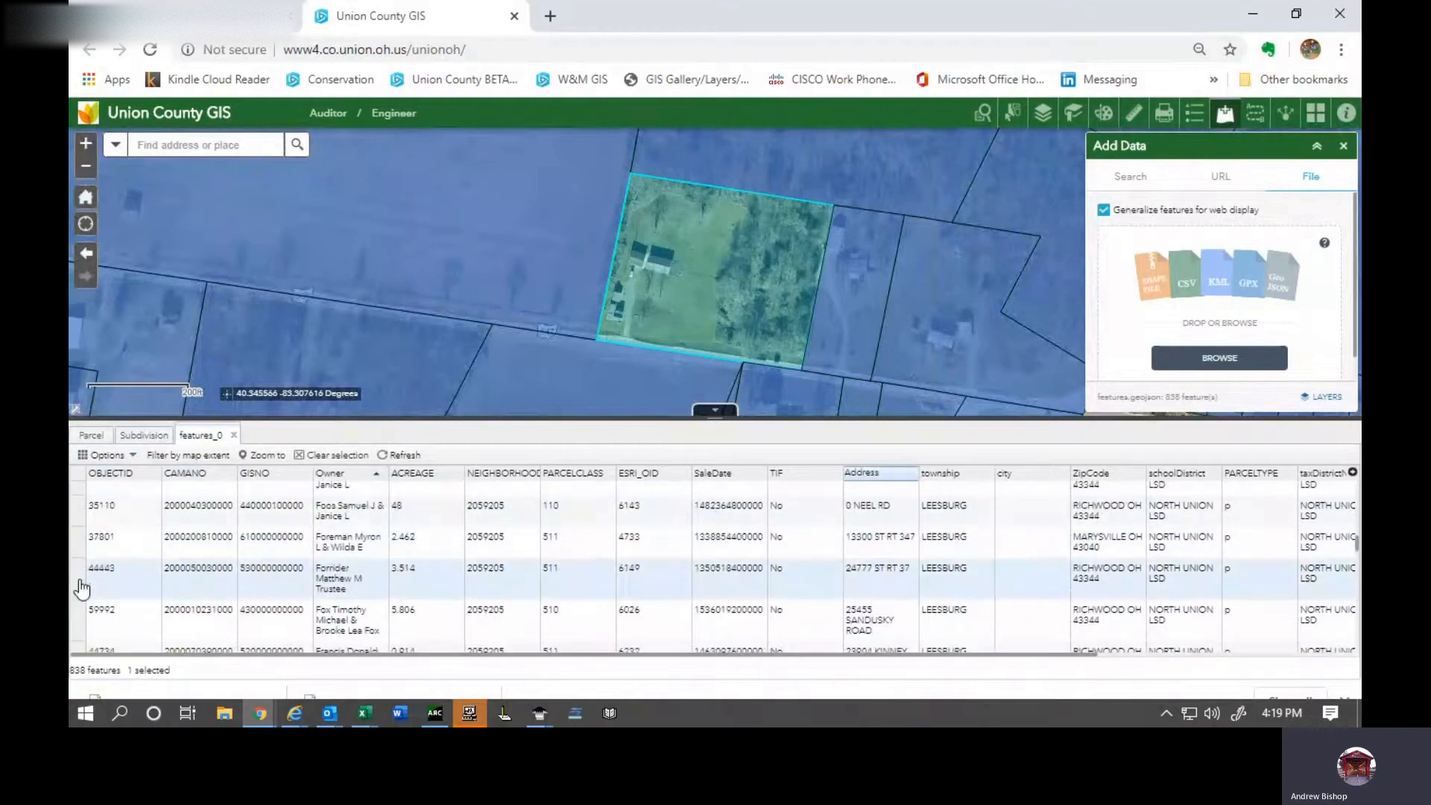
pyautogui.click(82, 588)
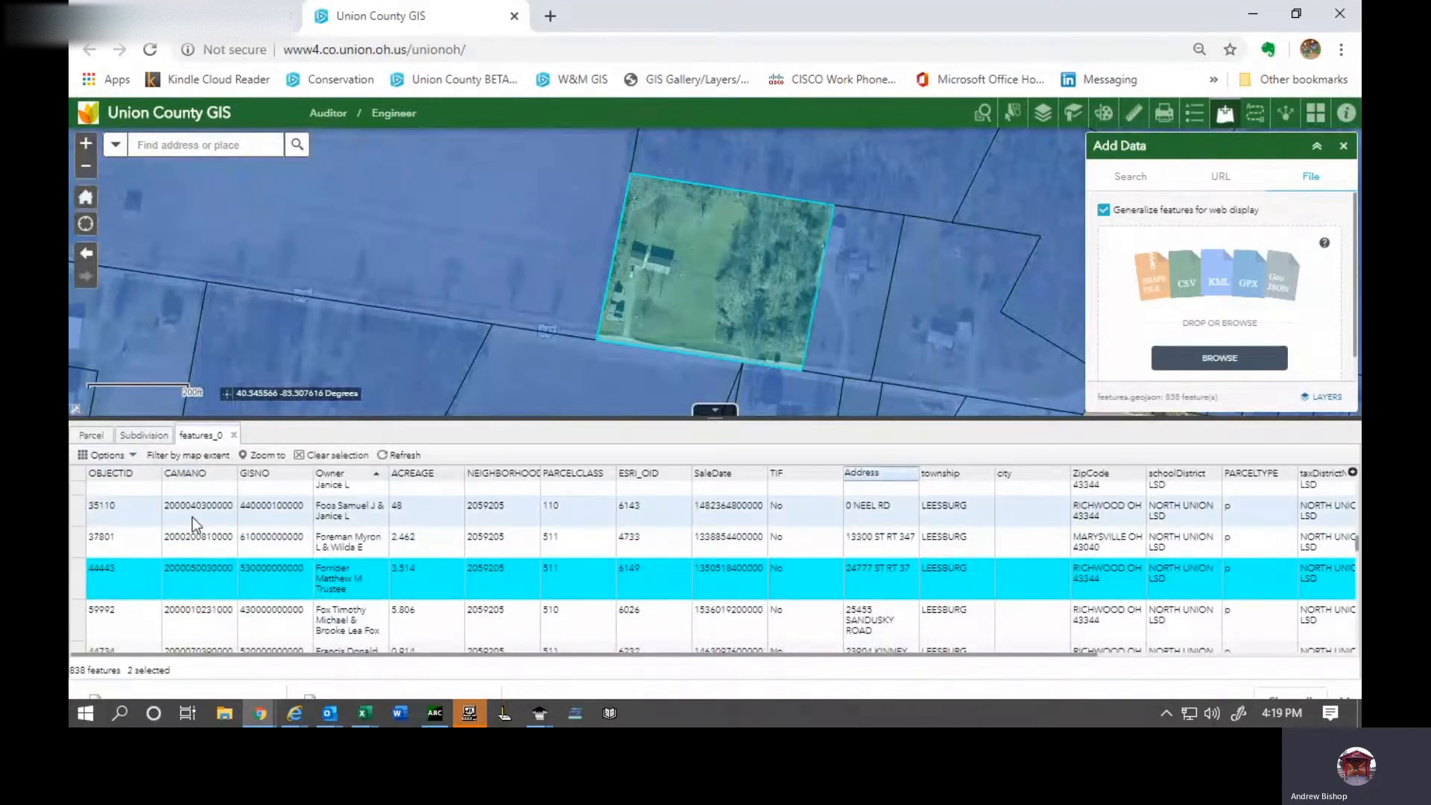
pyautogui.hotkey('ctrl', '-')
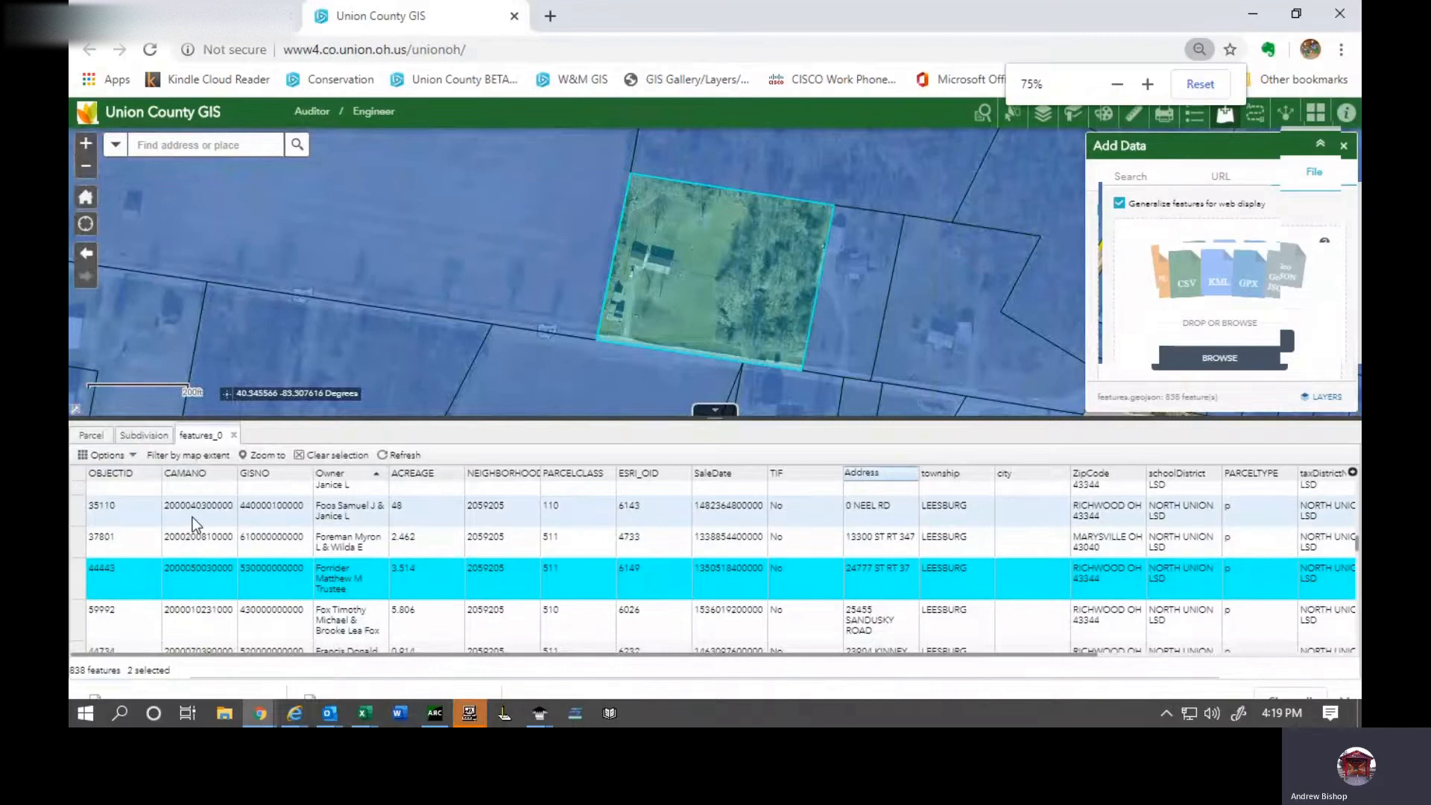
pyautogui.hotkey('ctrl', '-')
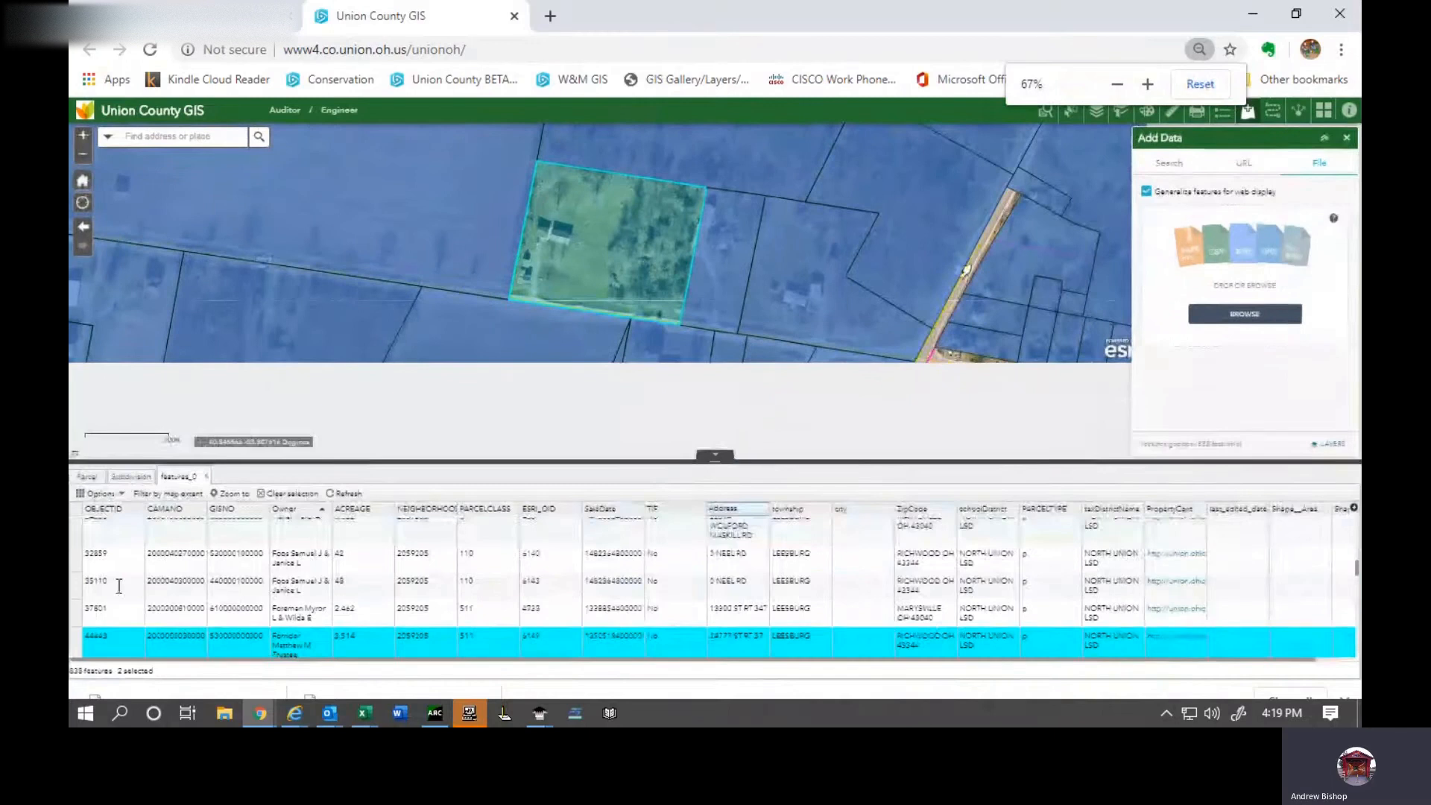
pyautogui.scroll(-3, 119, 587)
pyautogui.scroll(-2, 149, 617)
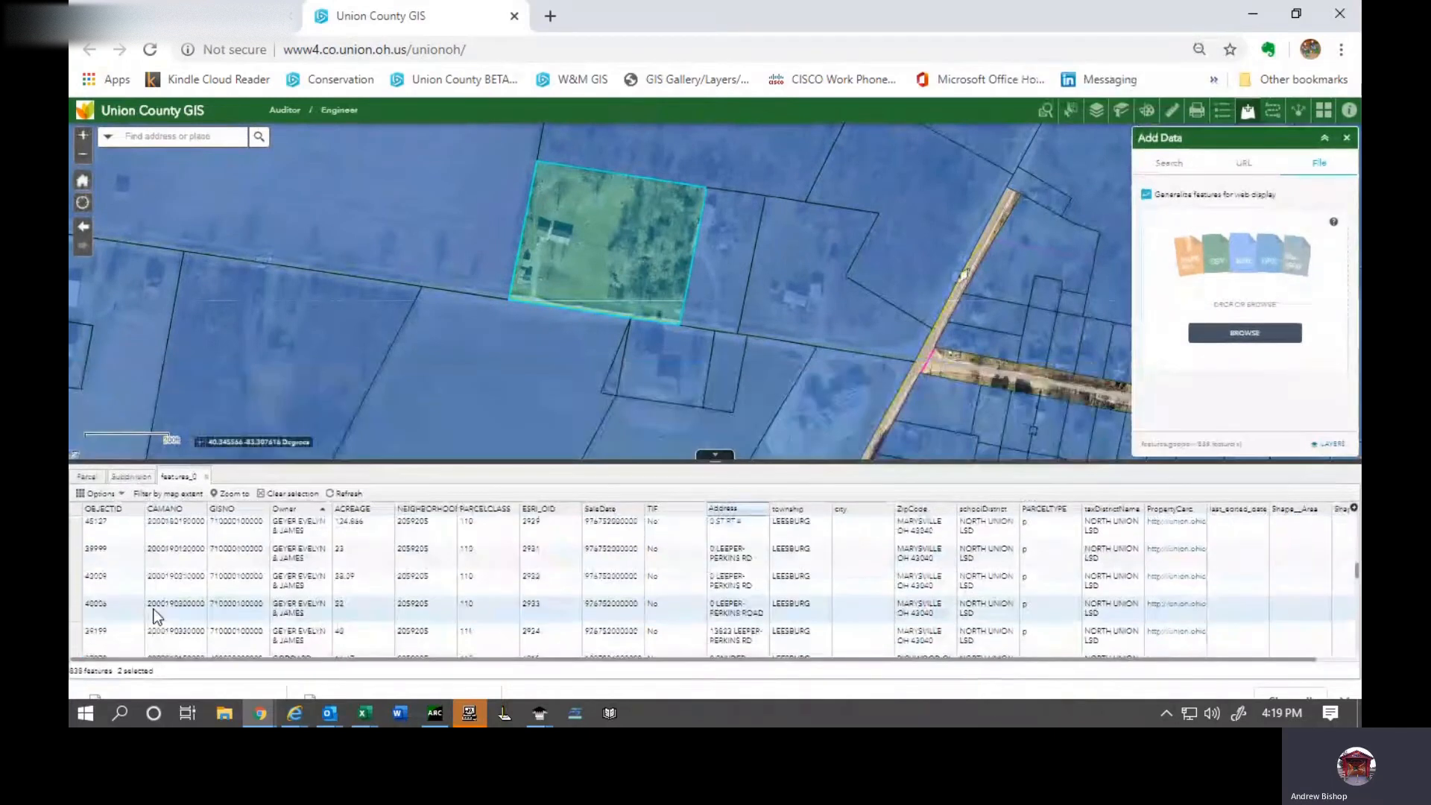
pyautogui.hotkey('ctrl', '+')
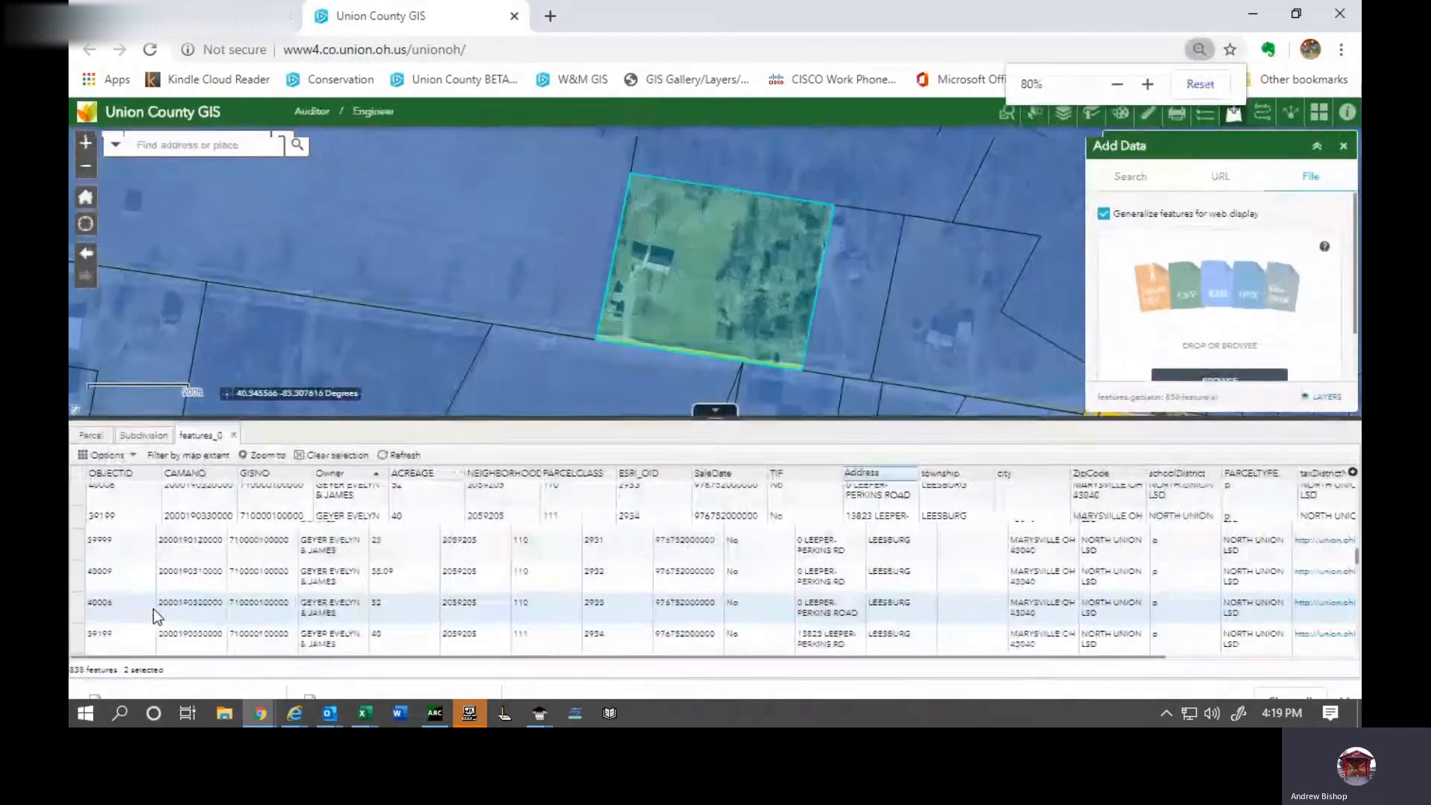
pyautogui.keyDown('ctrl'); pyautogui.click(170, 585); pyautogui.keyUp('ctrl')
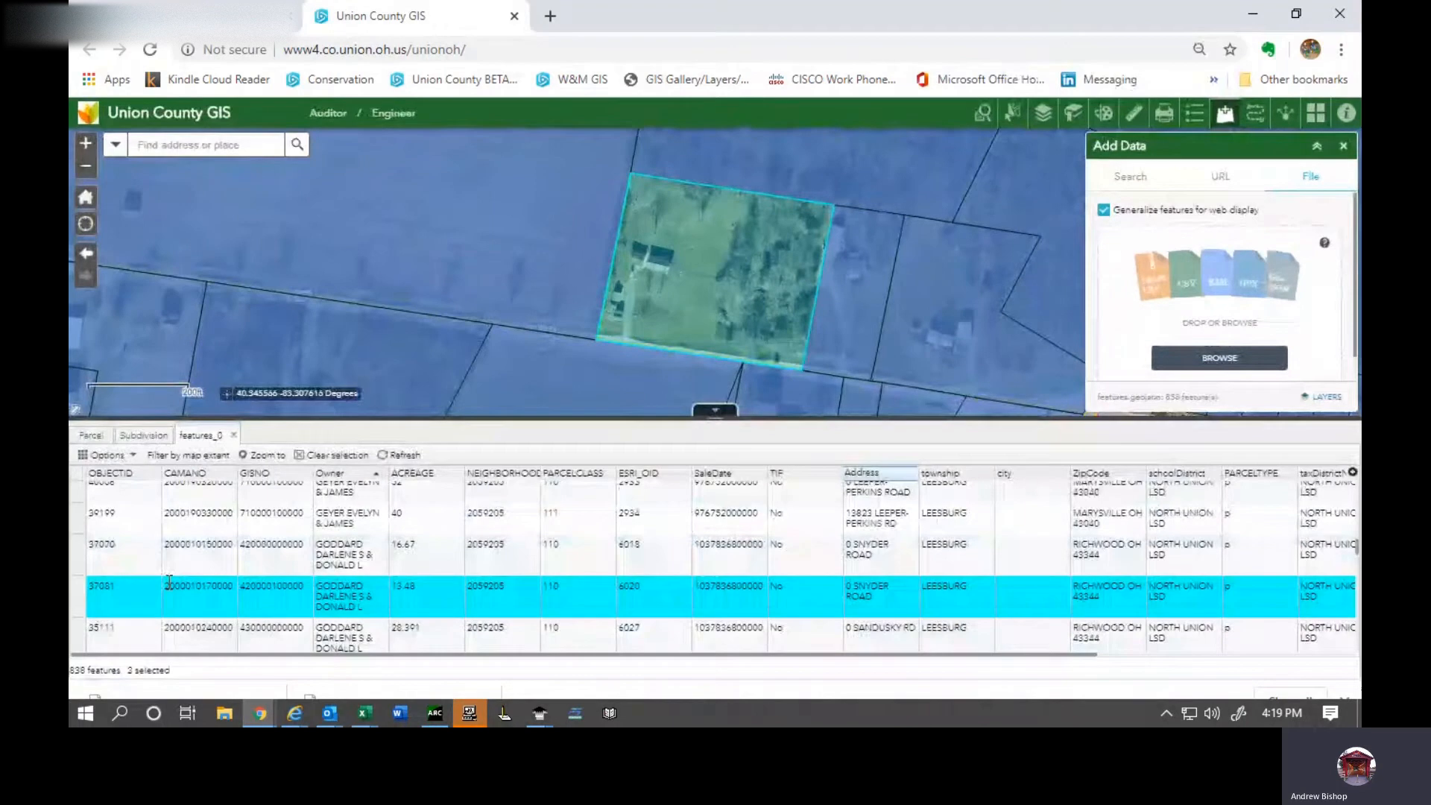
pyautogui.scroll(-5, 173, 583)
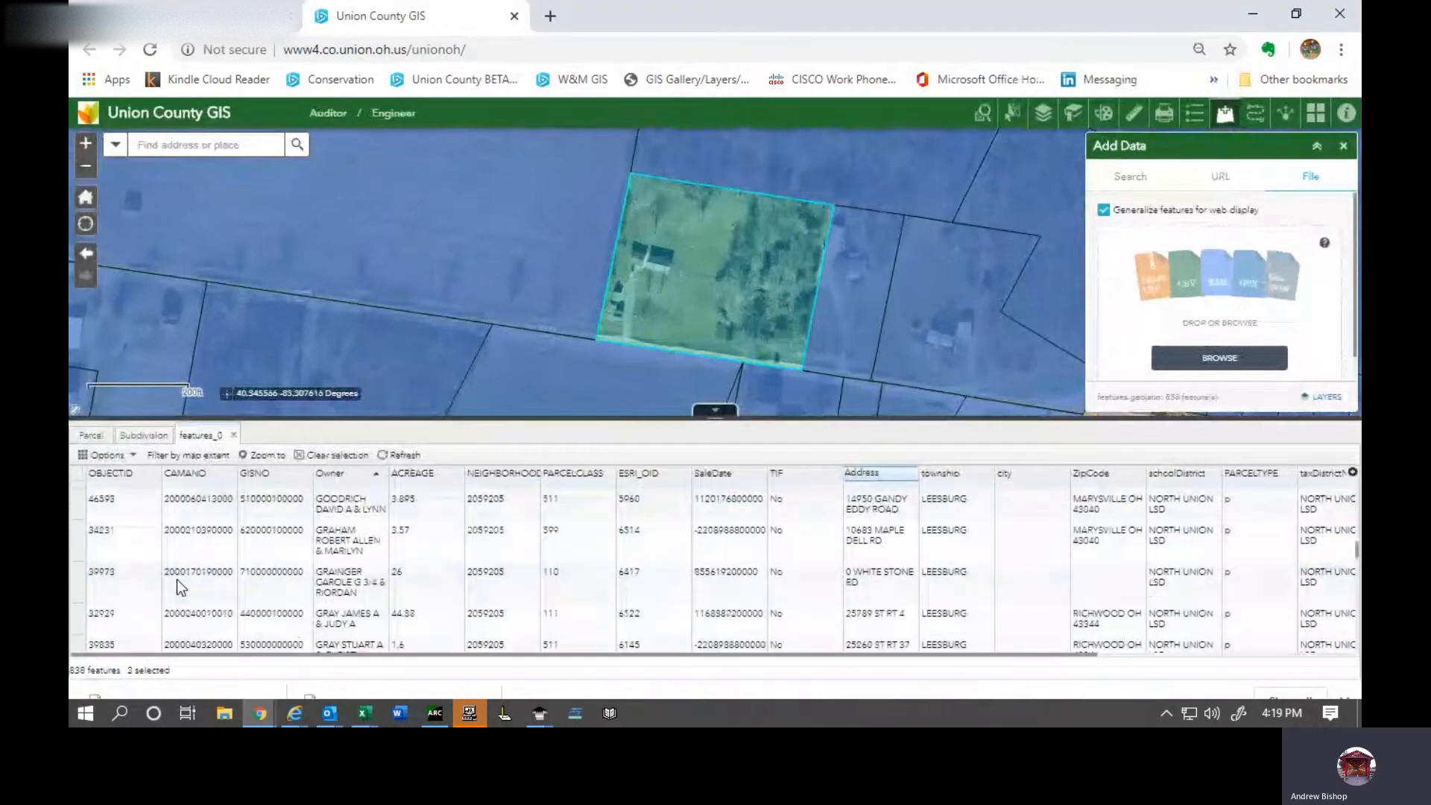
pyautogui.click(80, 592)
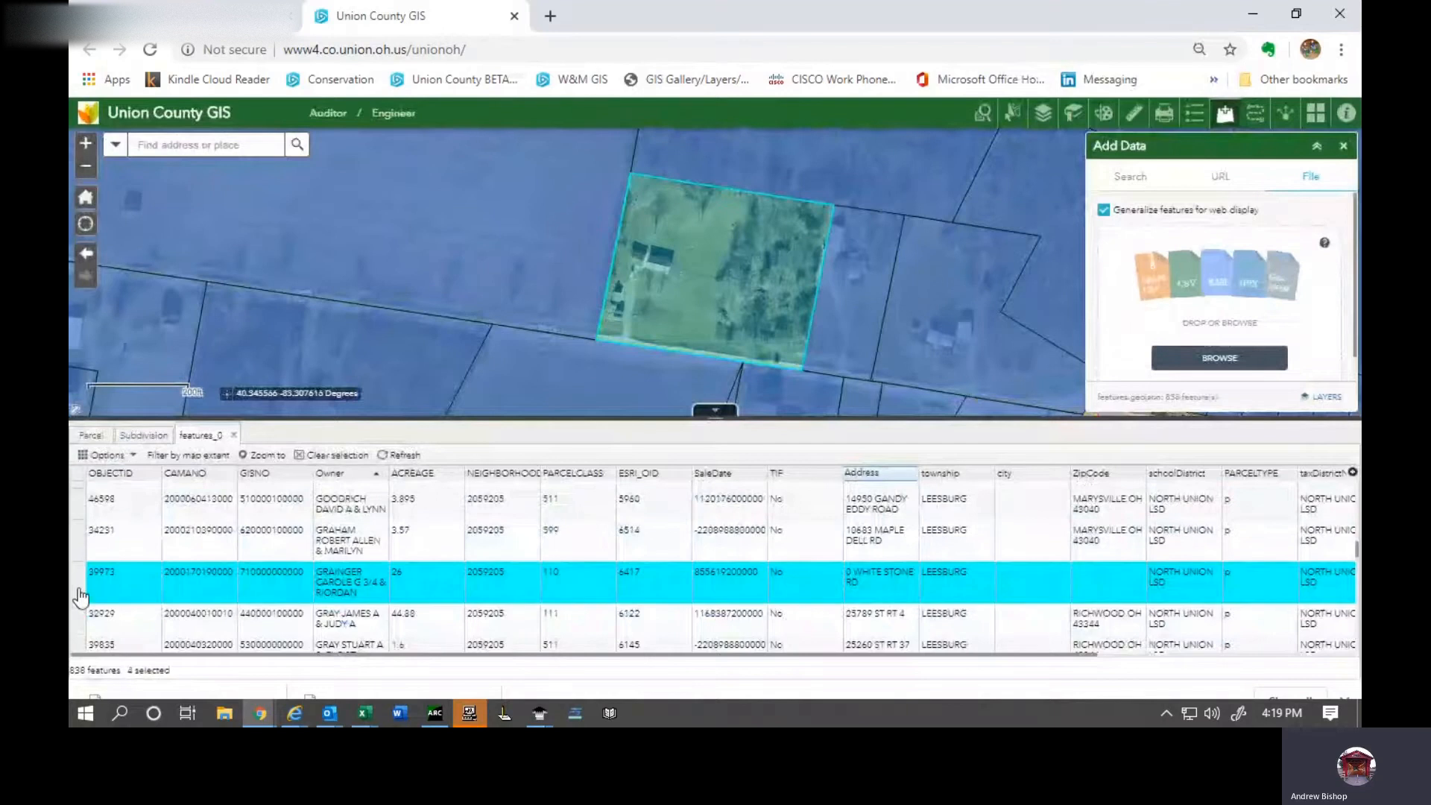
# Step: Limit the attribute table to the selected records and zoom the map to the selected parcels
pyautogui.click(108, 455)
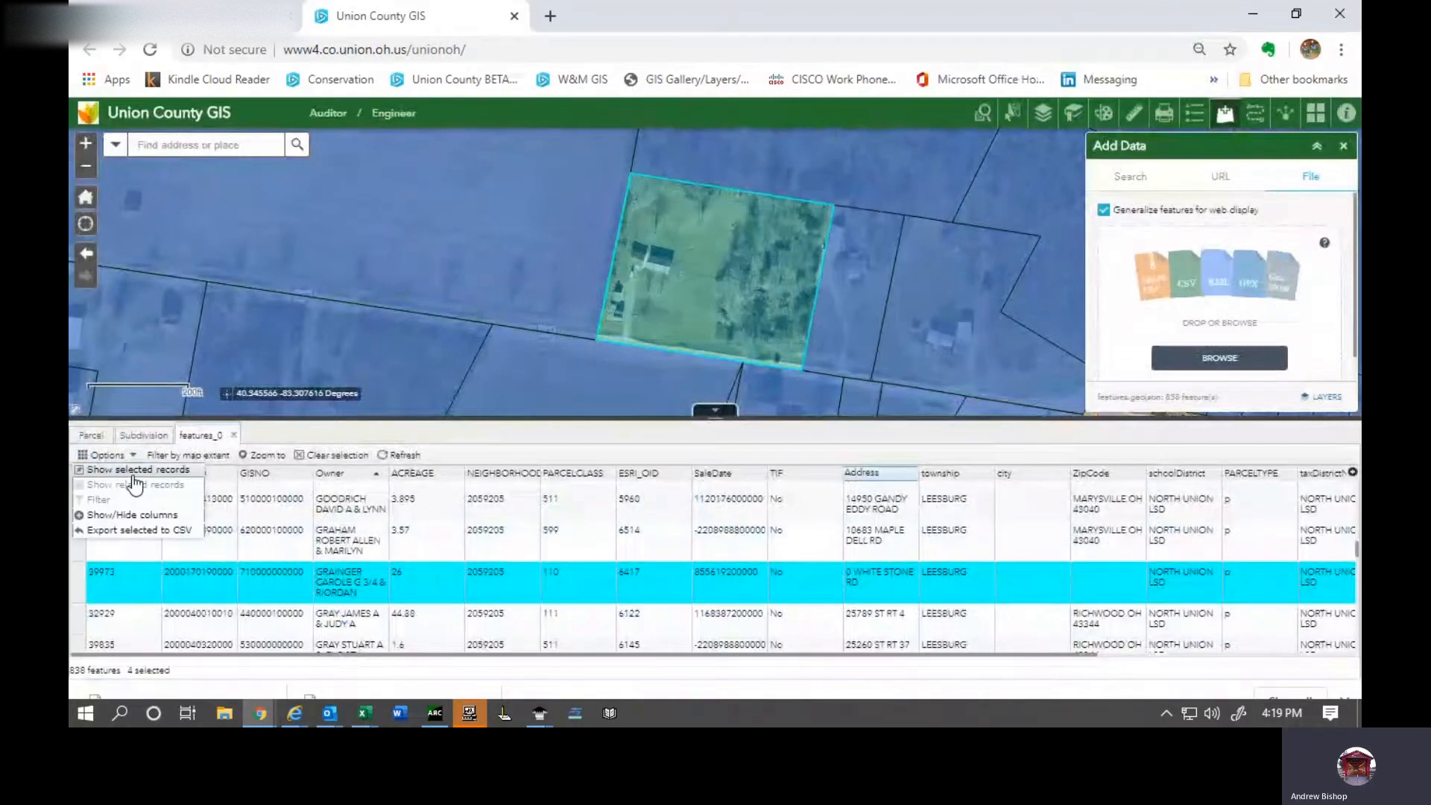
pyautogui.click(120, 478)
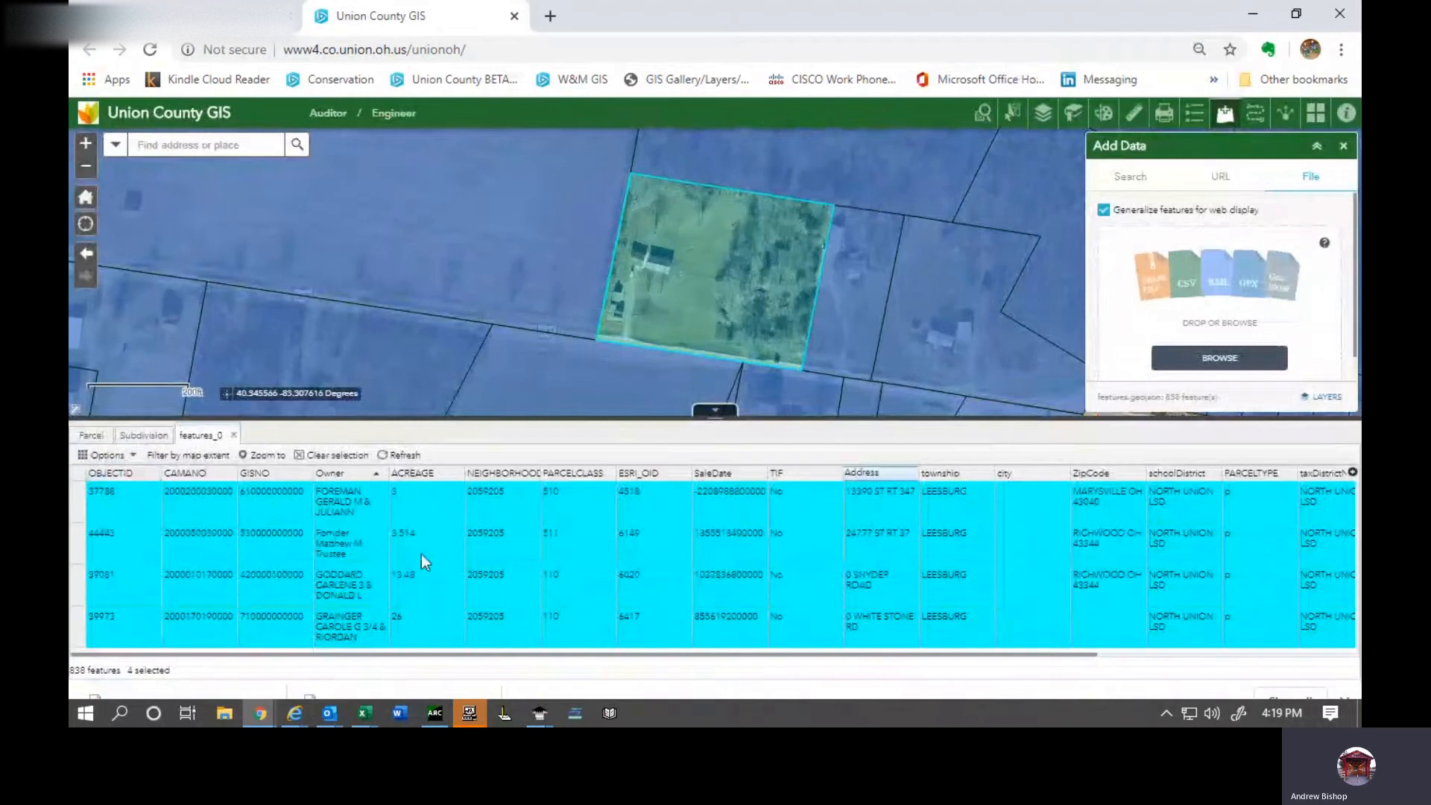
pyautogui.click(123, 529)
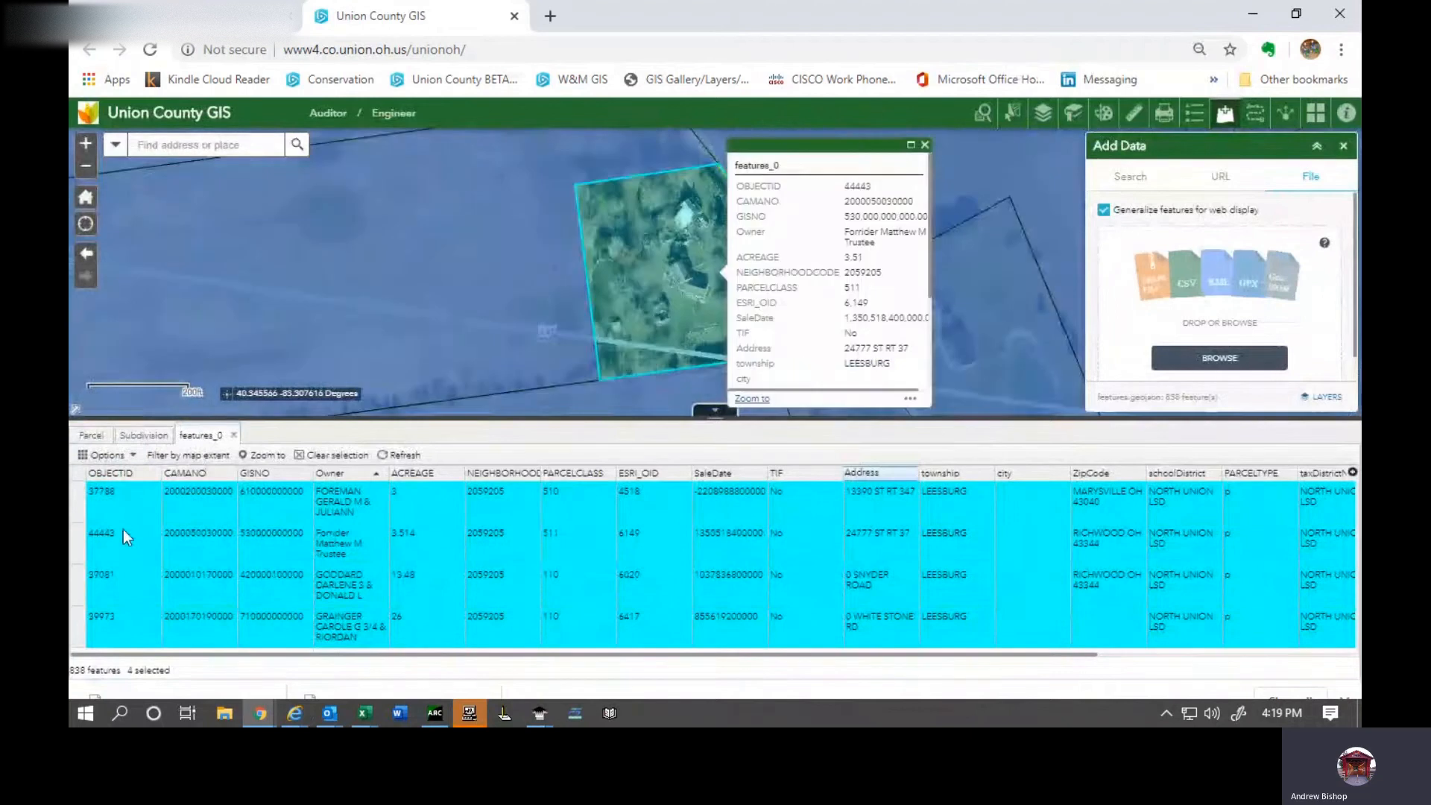
pyautogui.click(275, 457)
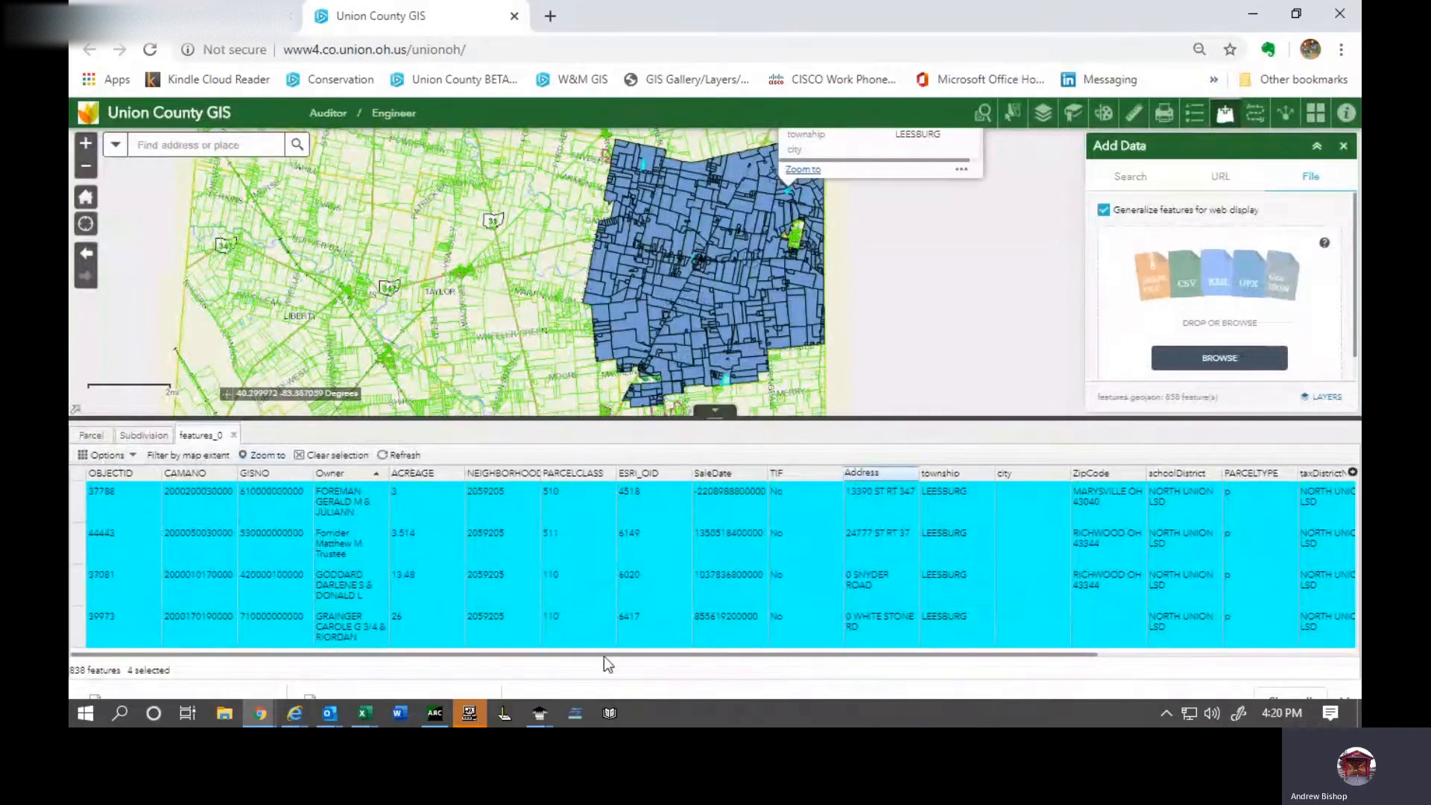
# Step: Show all features_0 records in the table again and sort them by acreage in ascending order
pyautogui.moveTo(642, 646); pyautogui.dragTo(240, 611)
pyautogui.click(105, 455)
pyautogui.click(127, 471)
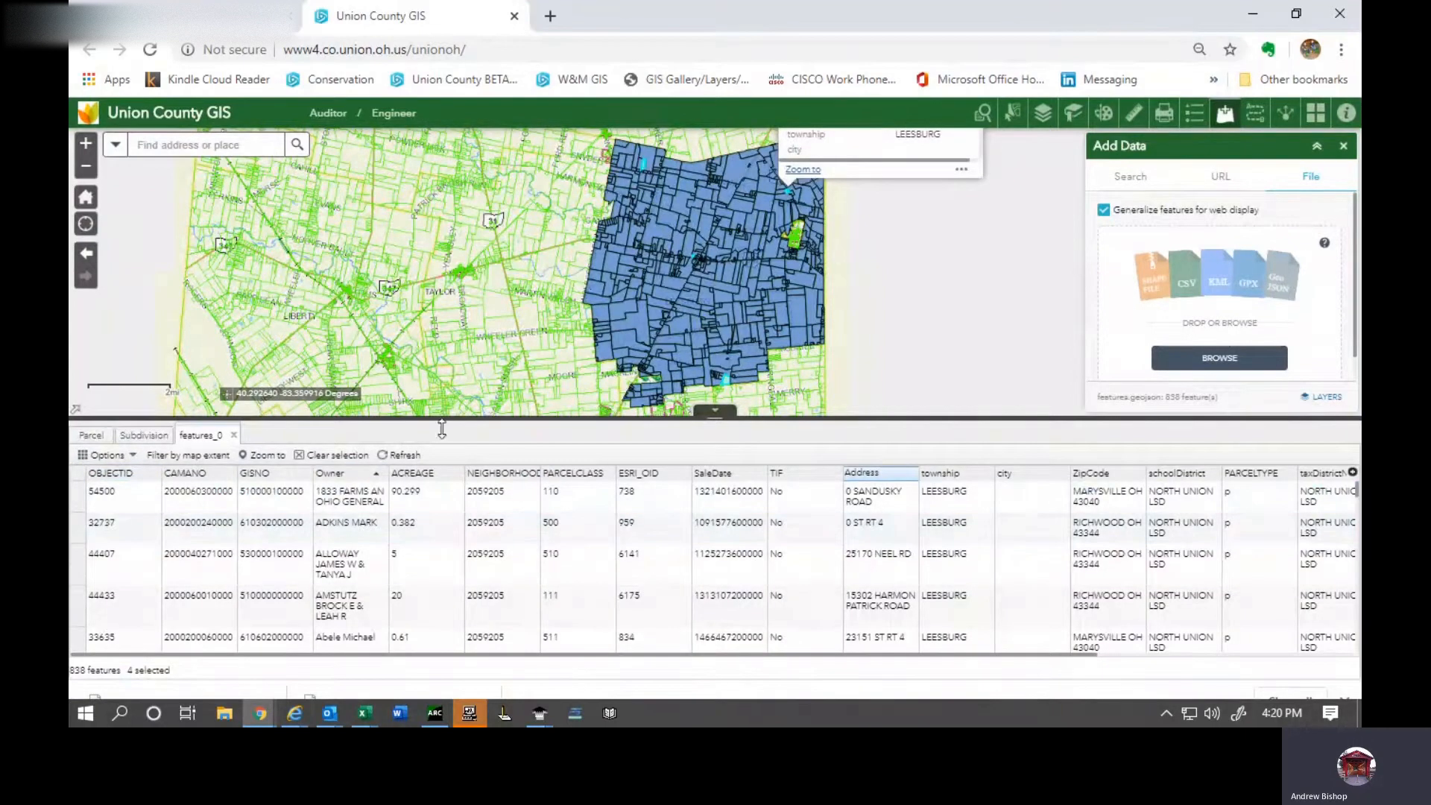
pyautogui.click(415, 475)
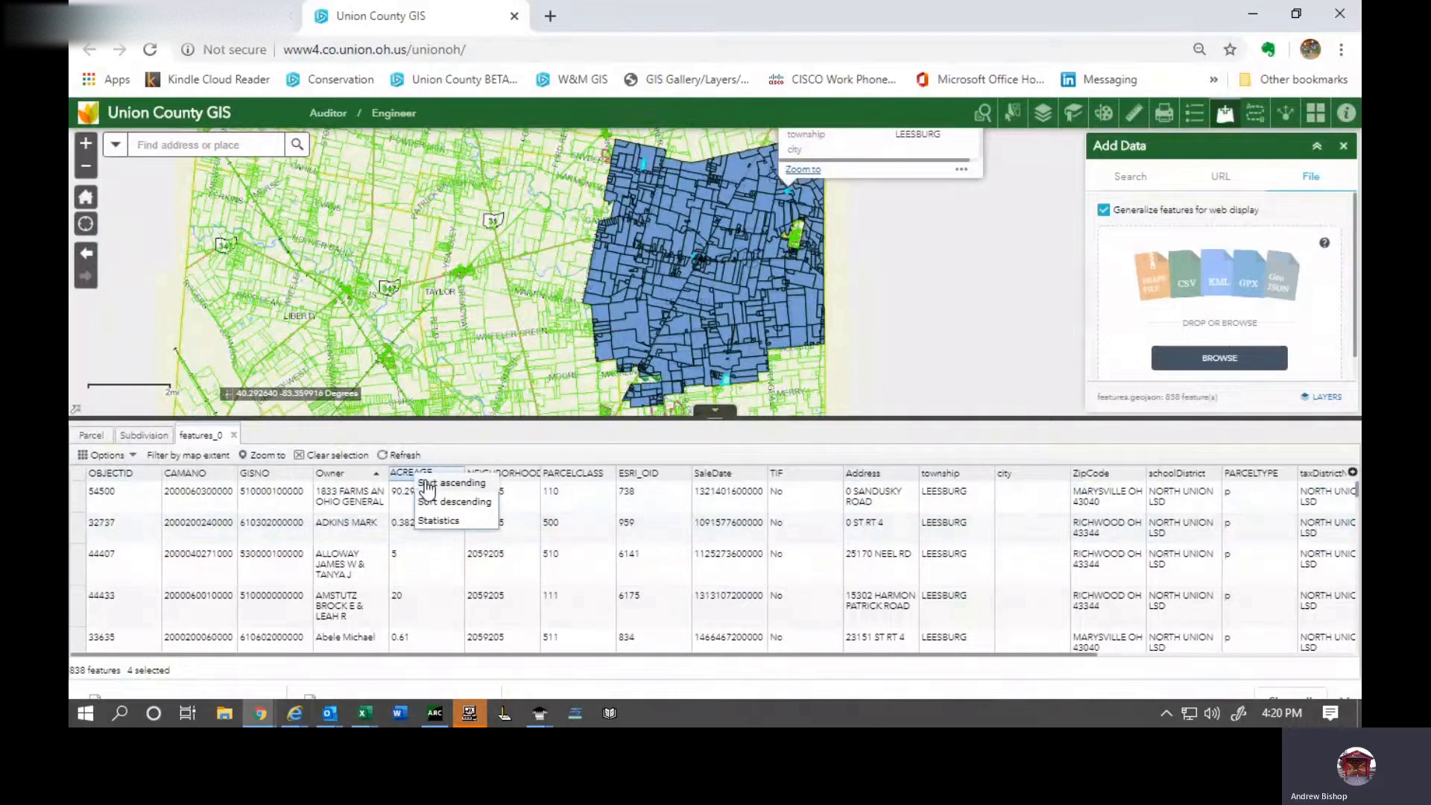
pyautogui.click(427, 486)
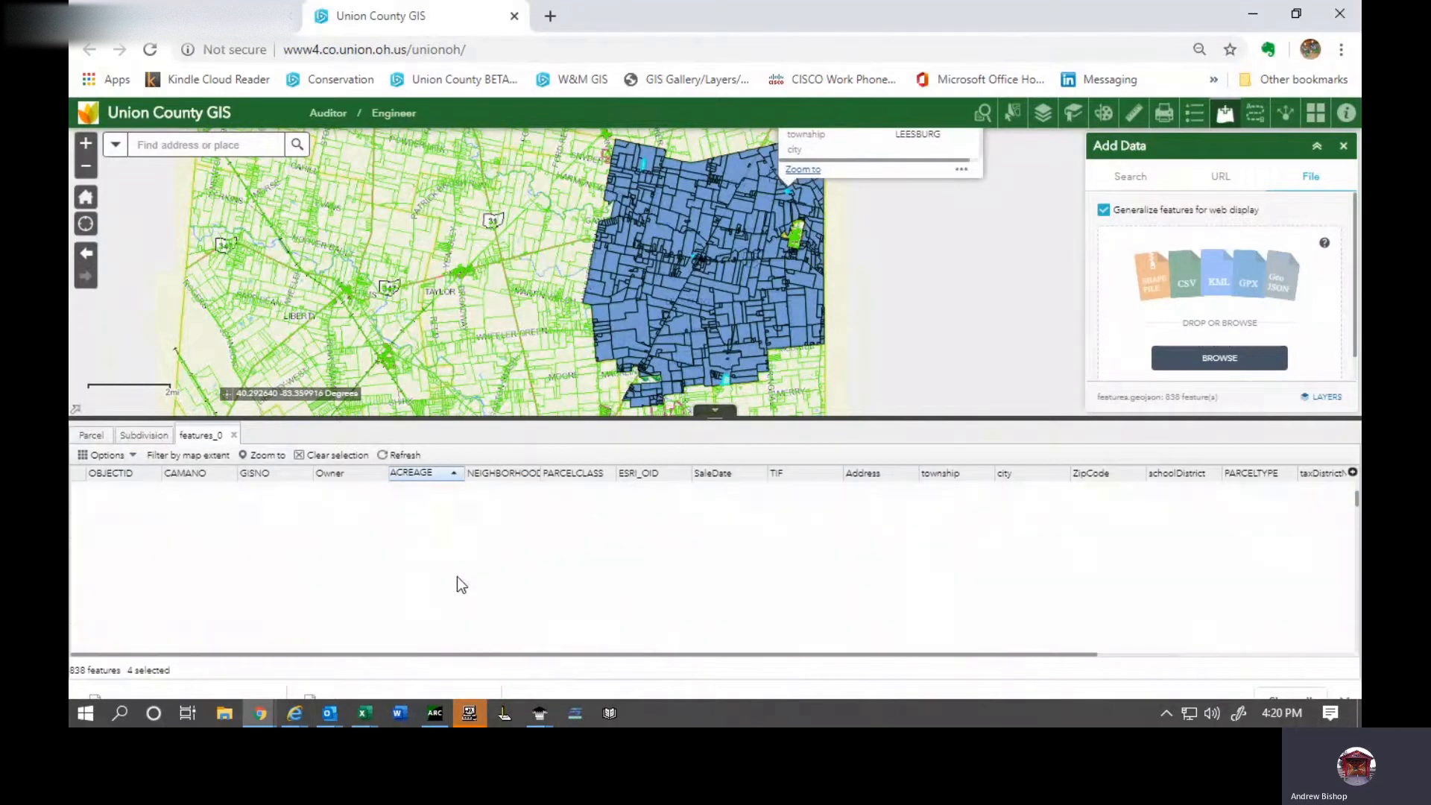
# Step: Select the record with object ID 45118 (1 acre) and browse the acreage-sorted table to the records of about 2.2 acres
pyautogui.scroll(-10, 454, 582)
pyautogui.click(479, 497)
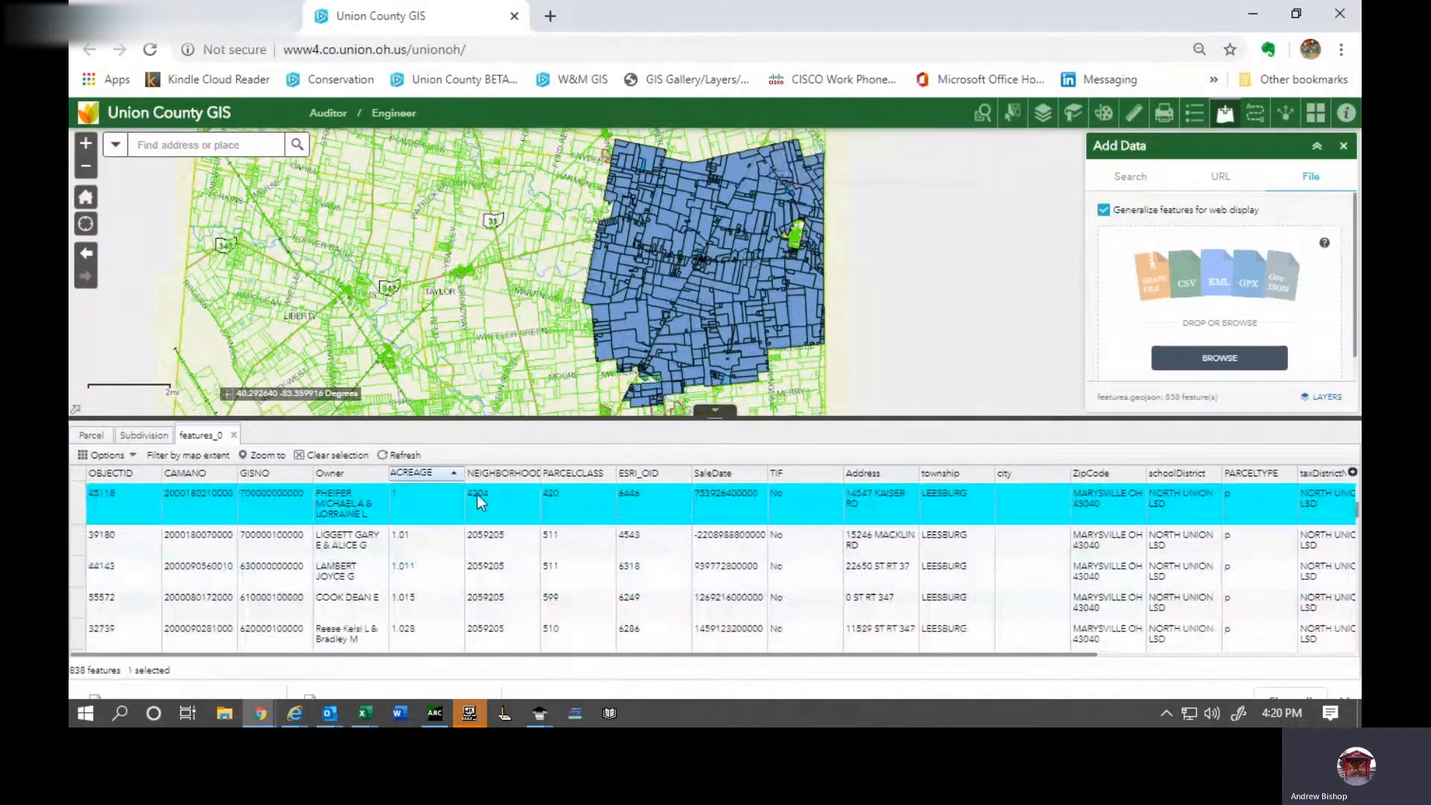
pyautogui.scroll(3, 477, 497)
pyautogui.scroll(-5, 477, 495)
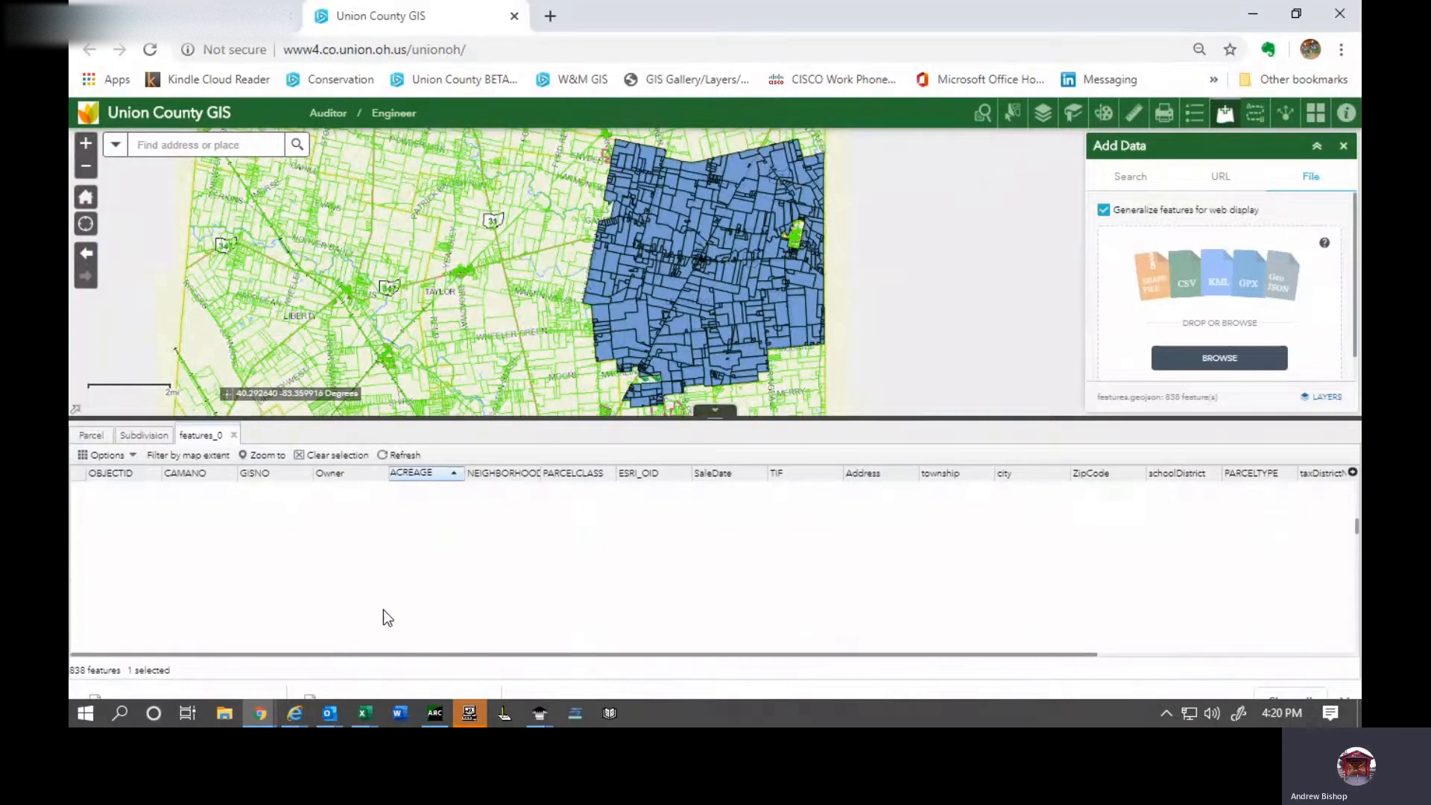
pyautogui.scroll(-3, 399, 546)
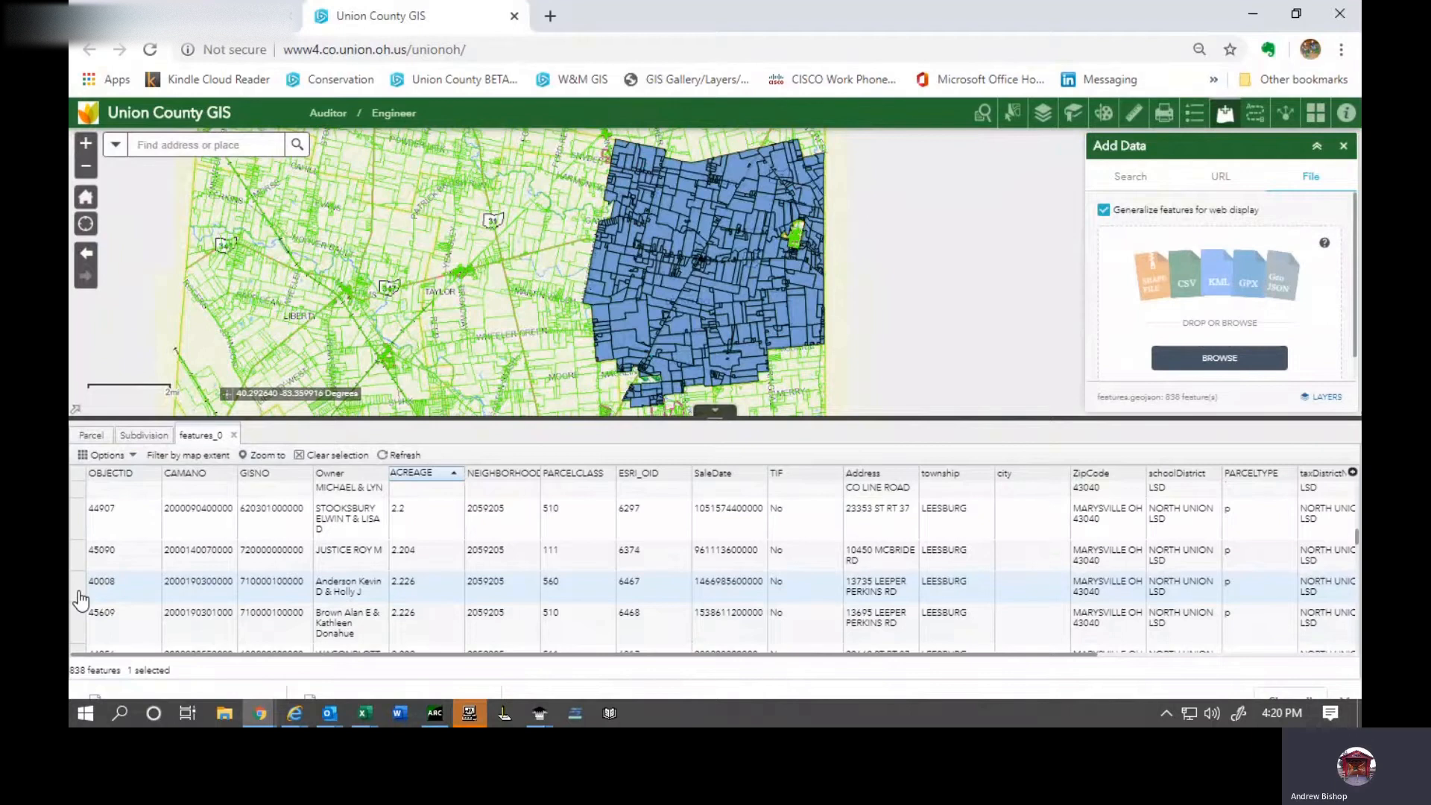
# Step: Select the continuous range of table records from object ID 40008 (2.226 acres) back to the 1.607-acre record, extending it in stages
pyautogui.click(81, 597)
pyautogui.keyDown('shift'); pyautogui.click(80, 526); pyautogui.keyUp('shift')
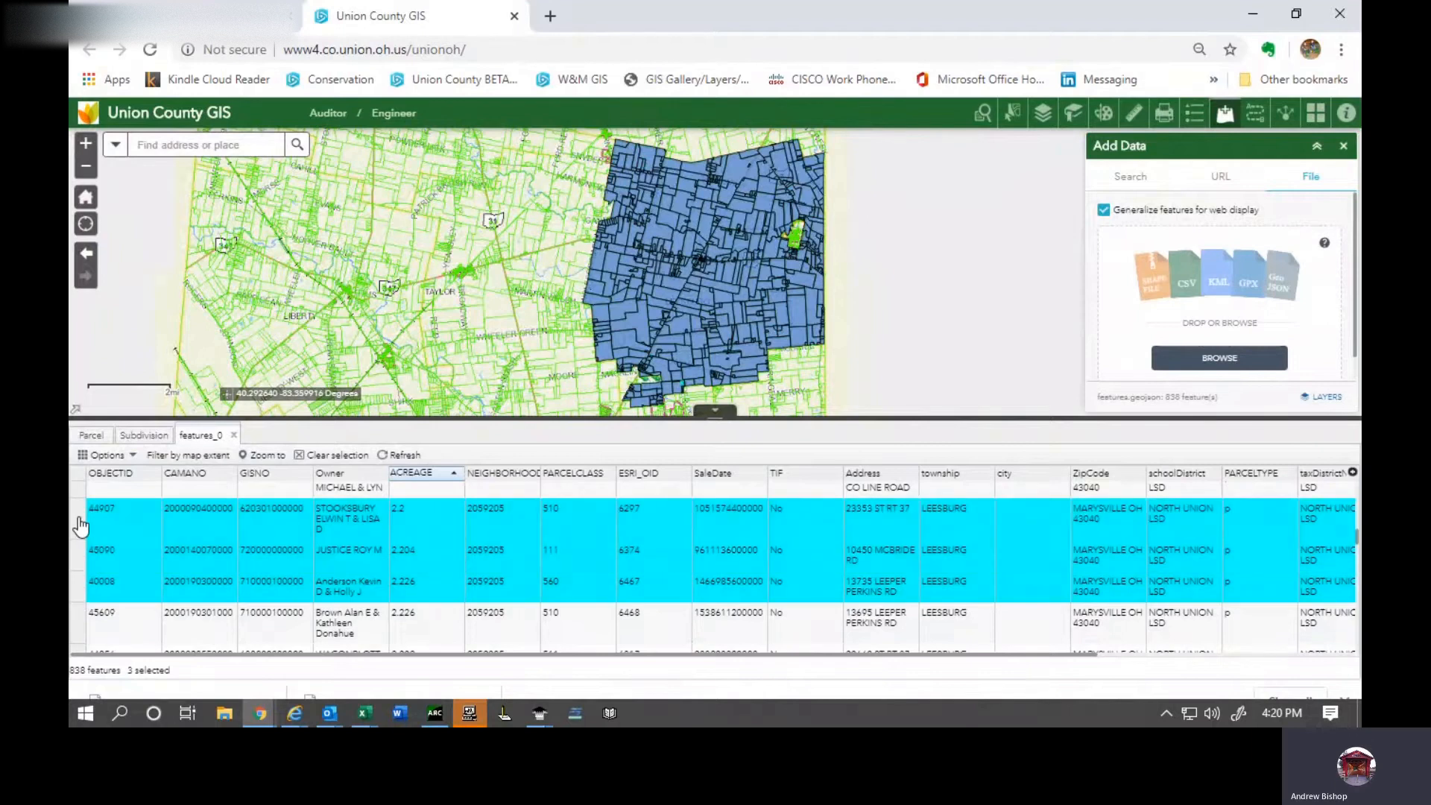
pyautogui.scroll(3, 81, 527)
pyautogui.keyDown('shift'); pyautogui.click(80, 526); pyautogui.keyUp('shift')
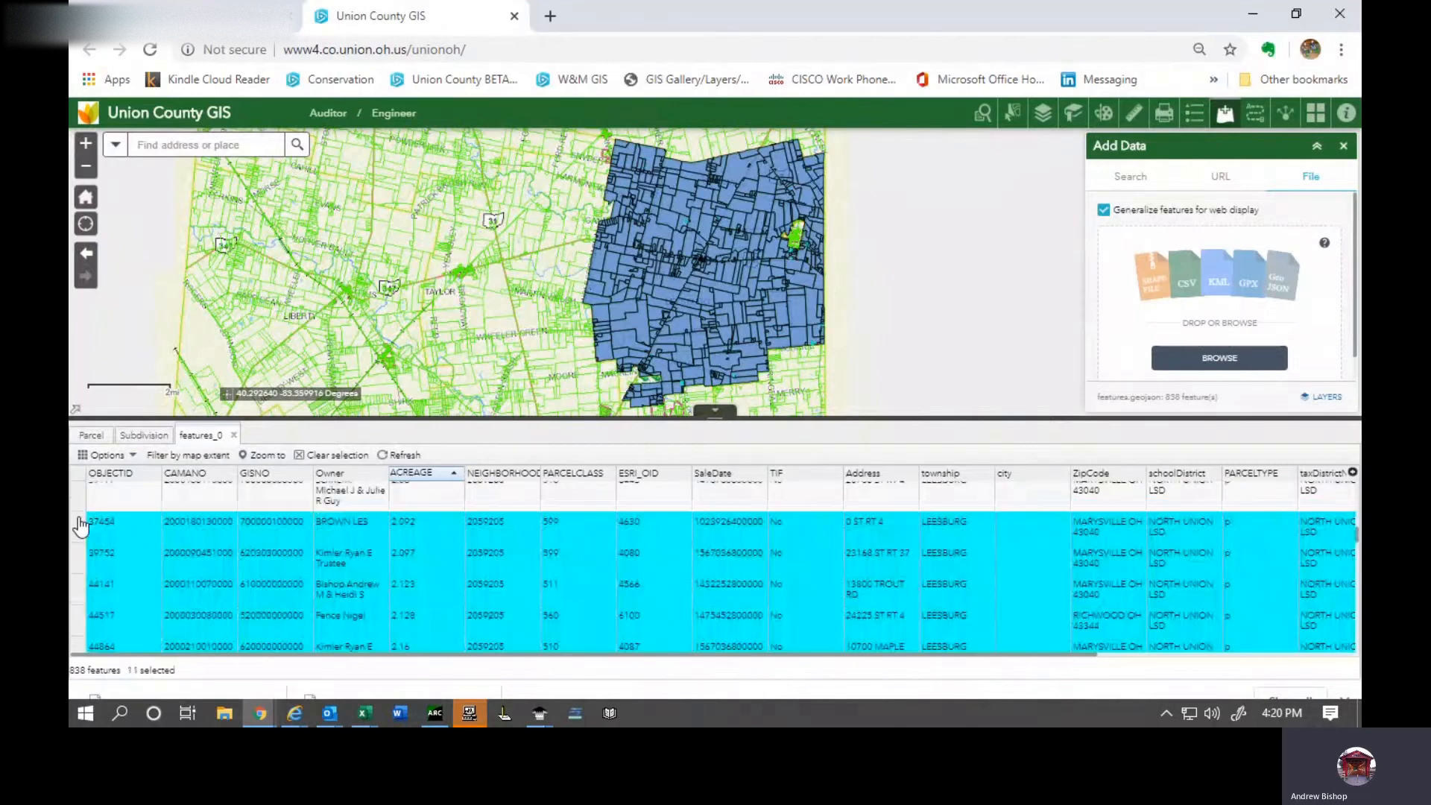
pyautogui.scroll(3, 80, 526)
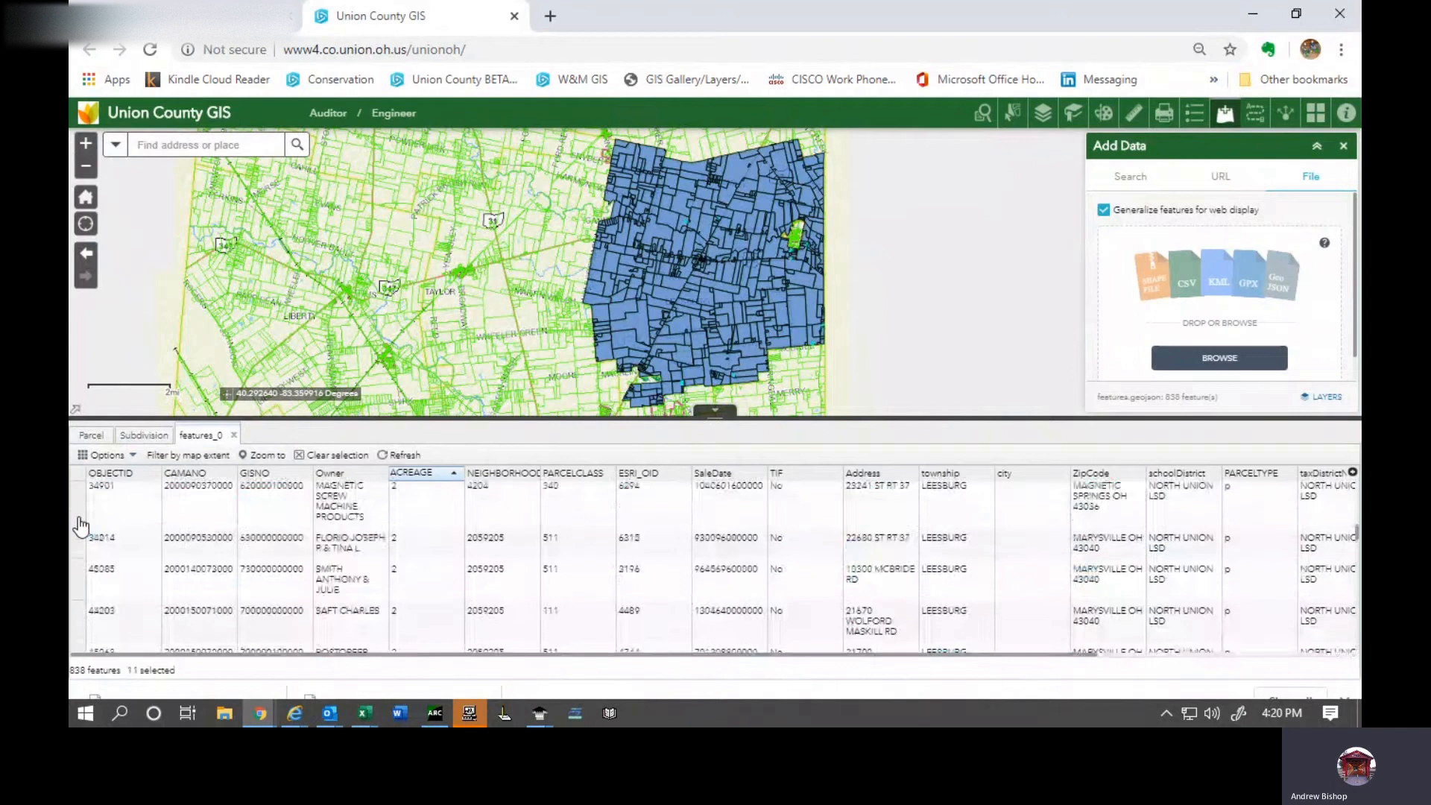
pyautogui.keyDown('shift'); pyautogui.click(81, 526); pyautogui.keyUp('shift')
pyautogui.scroll(5, 81, 526)
pyautogui.keyDown('shift'); pyautogui.click(80, 527); pyautogui.keyUp('shift')
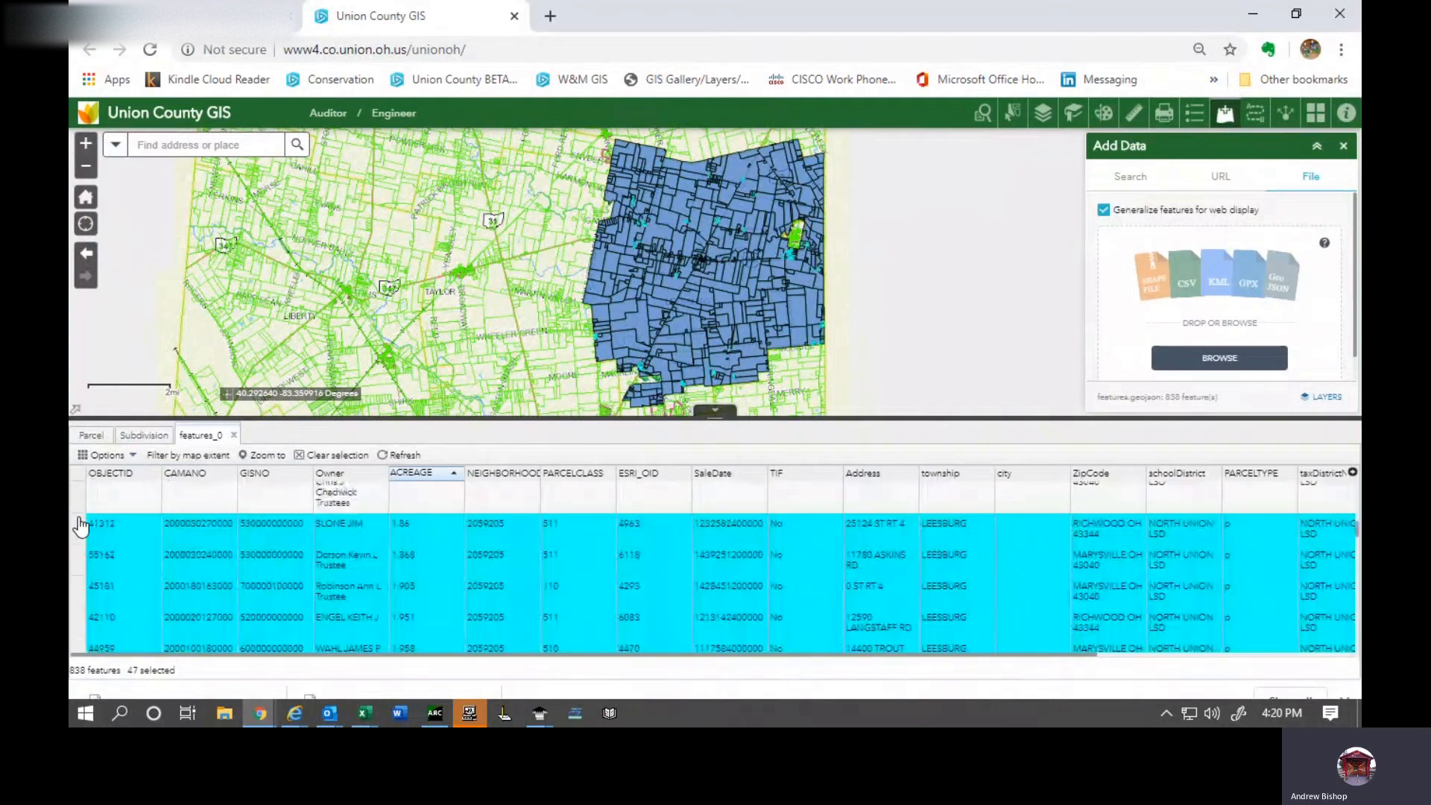
pyautogui.scroll(5, 80, 526)
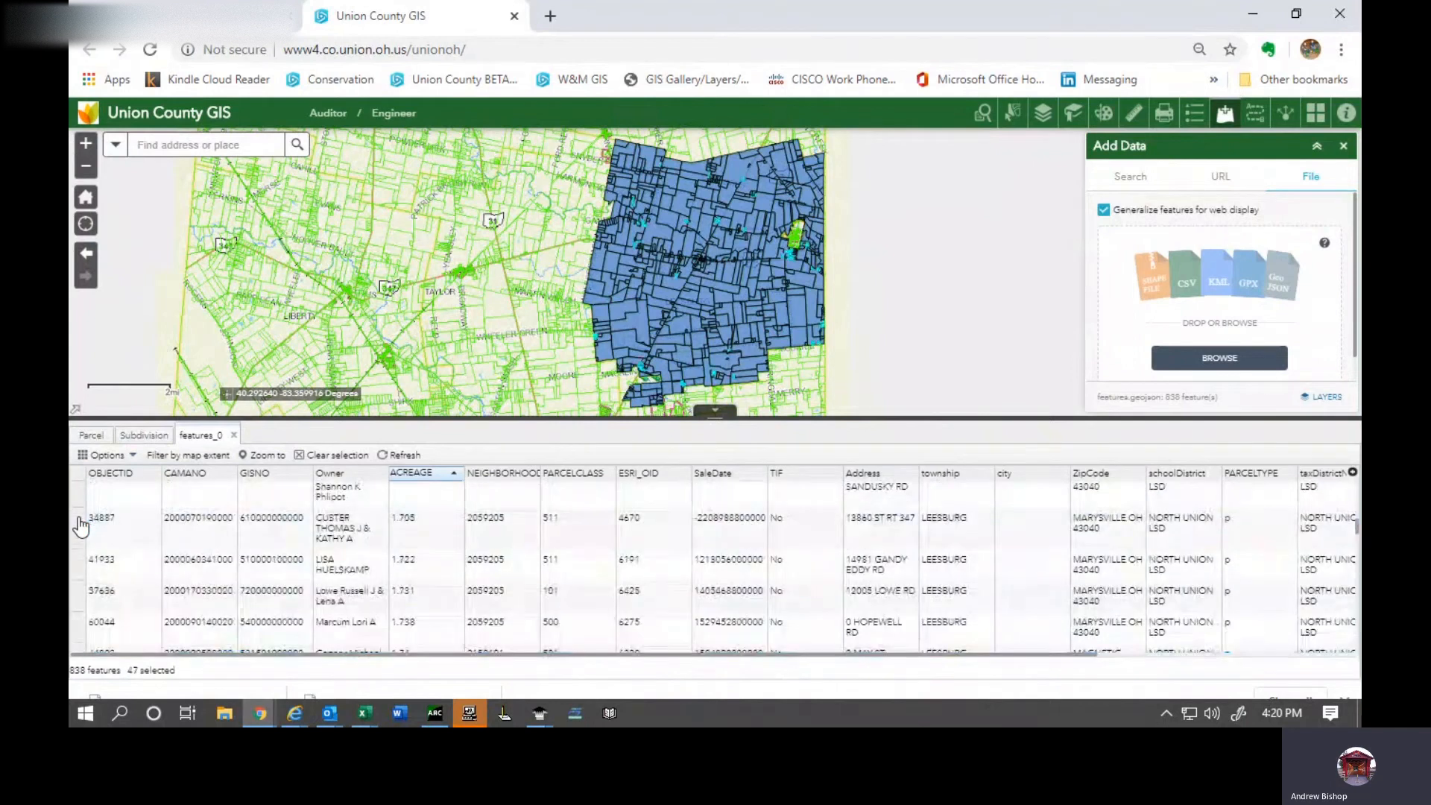
pyautogui.keyDown('shift'); pyautogui.click(80, 527); pyautogui.keyUp('shift')
pyautogui.scroll(5, 80, 526)
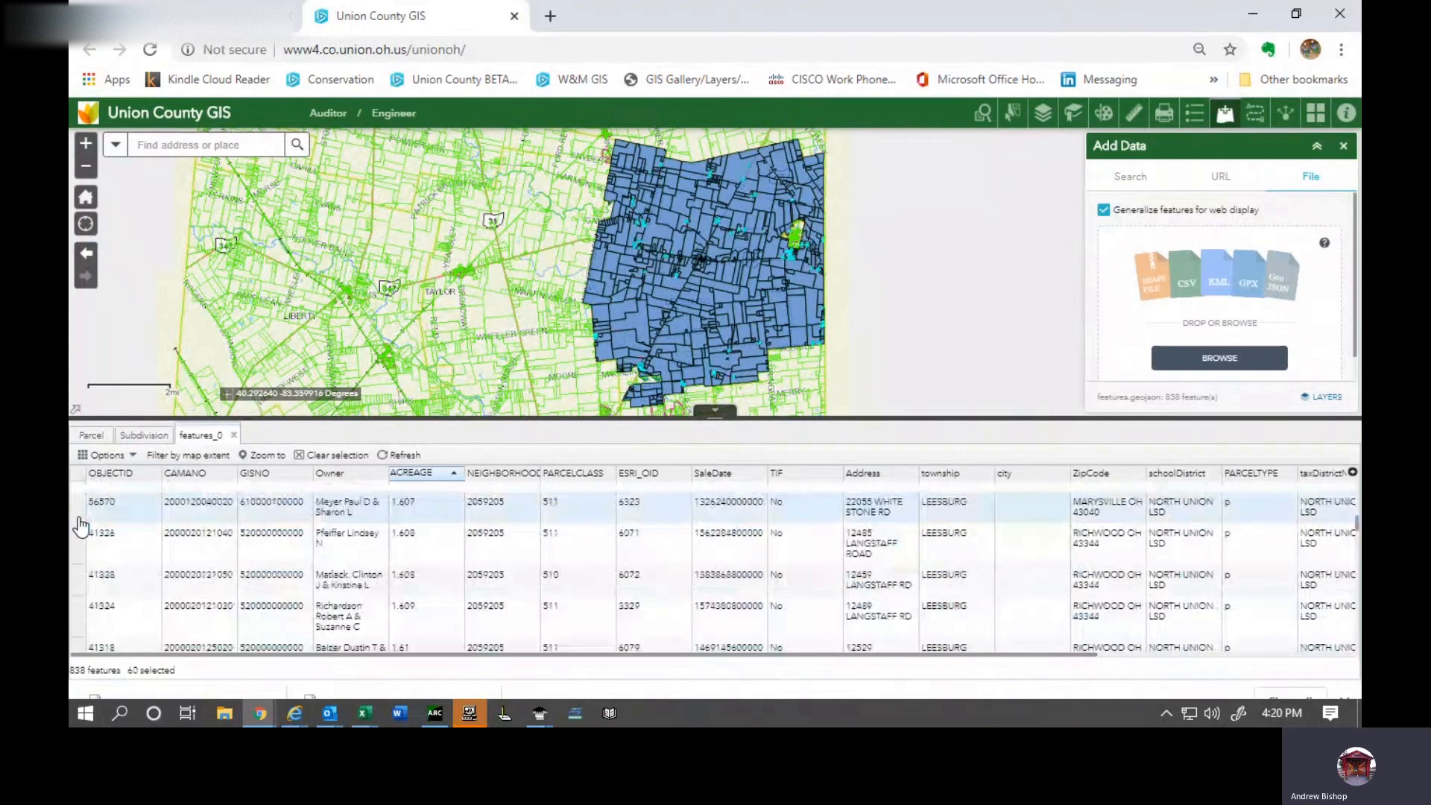
pyautogui.keyDown('shift'); pyautogui.click(80, 526); pyautogui.keyUp('shift')
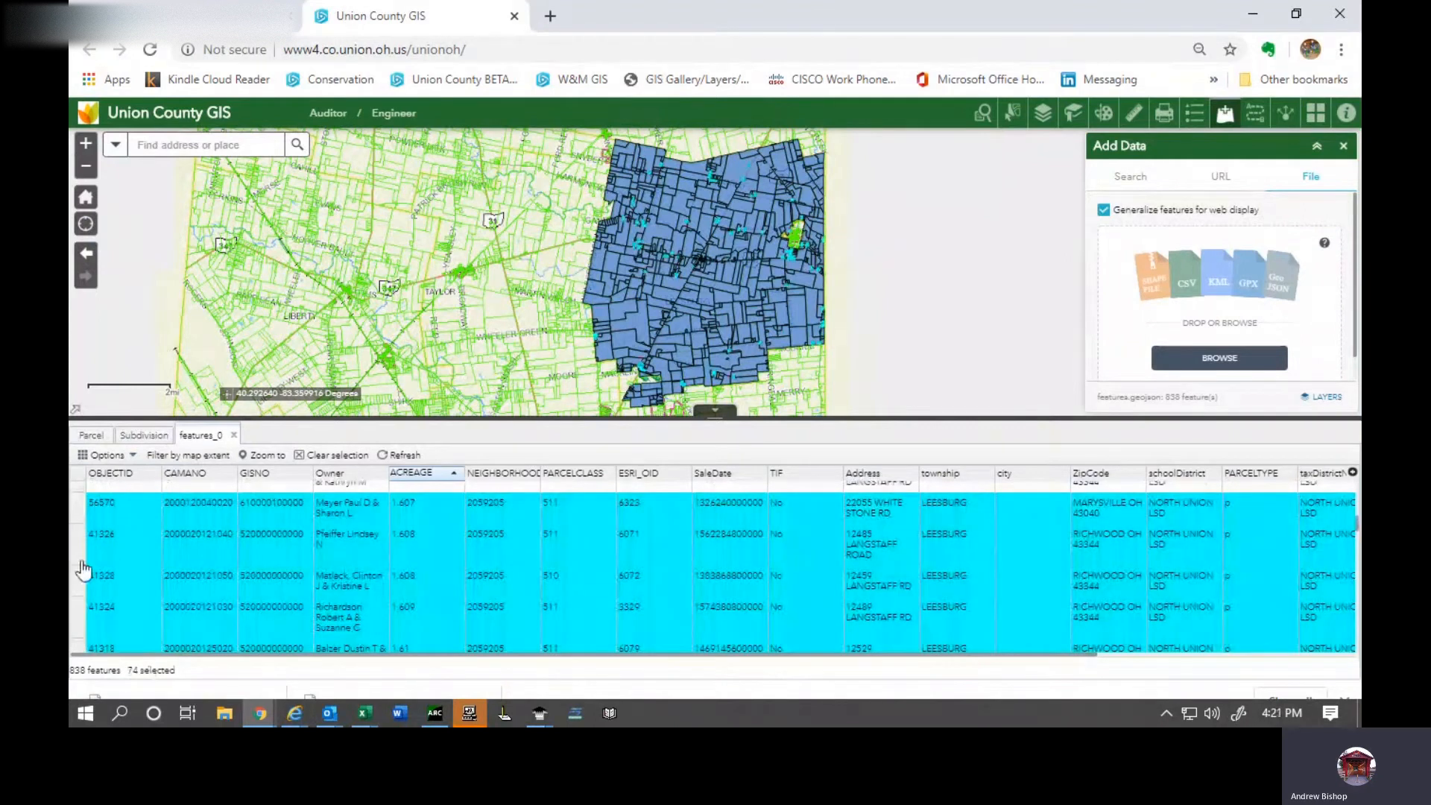
# Step: Select the continuous range of records from object ID 42471 (1.55 acres) through object ID 42470 (1.978 acres)
pyautogui.scroll(4, 83, 570)
pyautogui.click(81, 499)
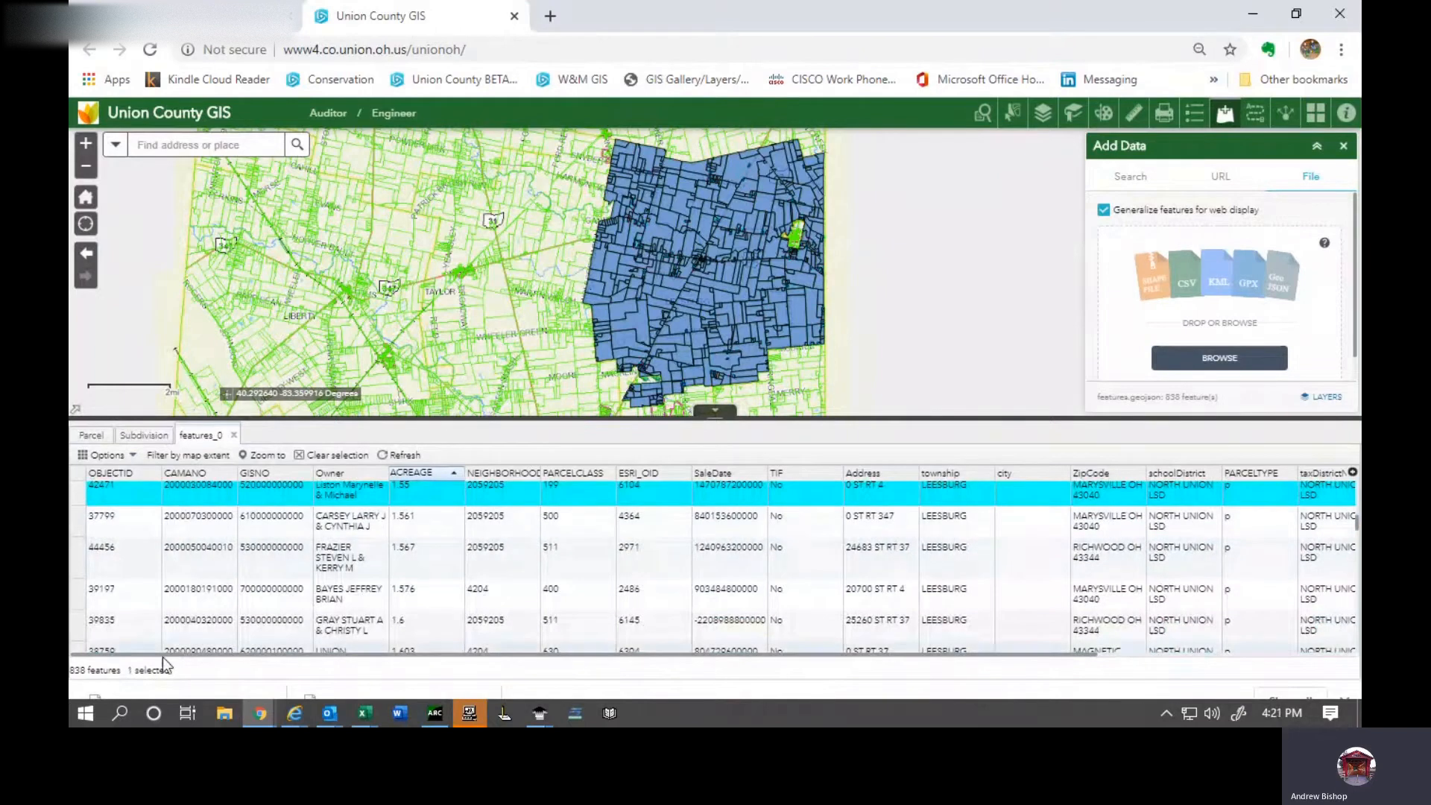
pyautogui.scroll(1, 173, 566)
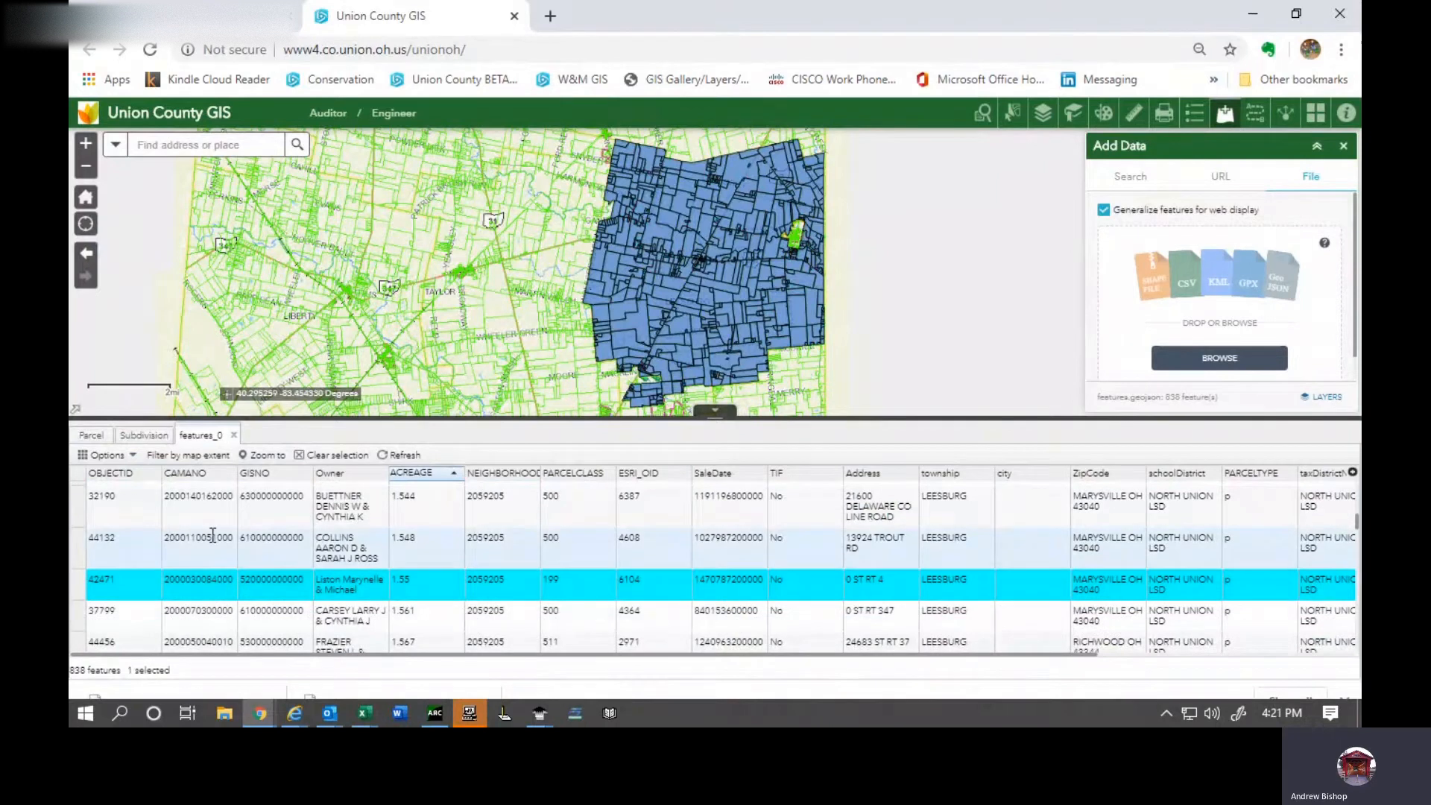
pyautogui.scroll(-8, 126, 535)
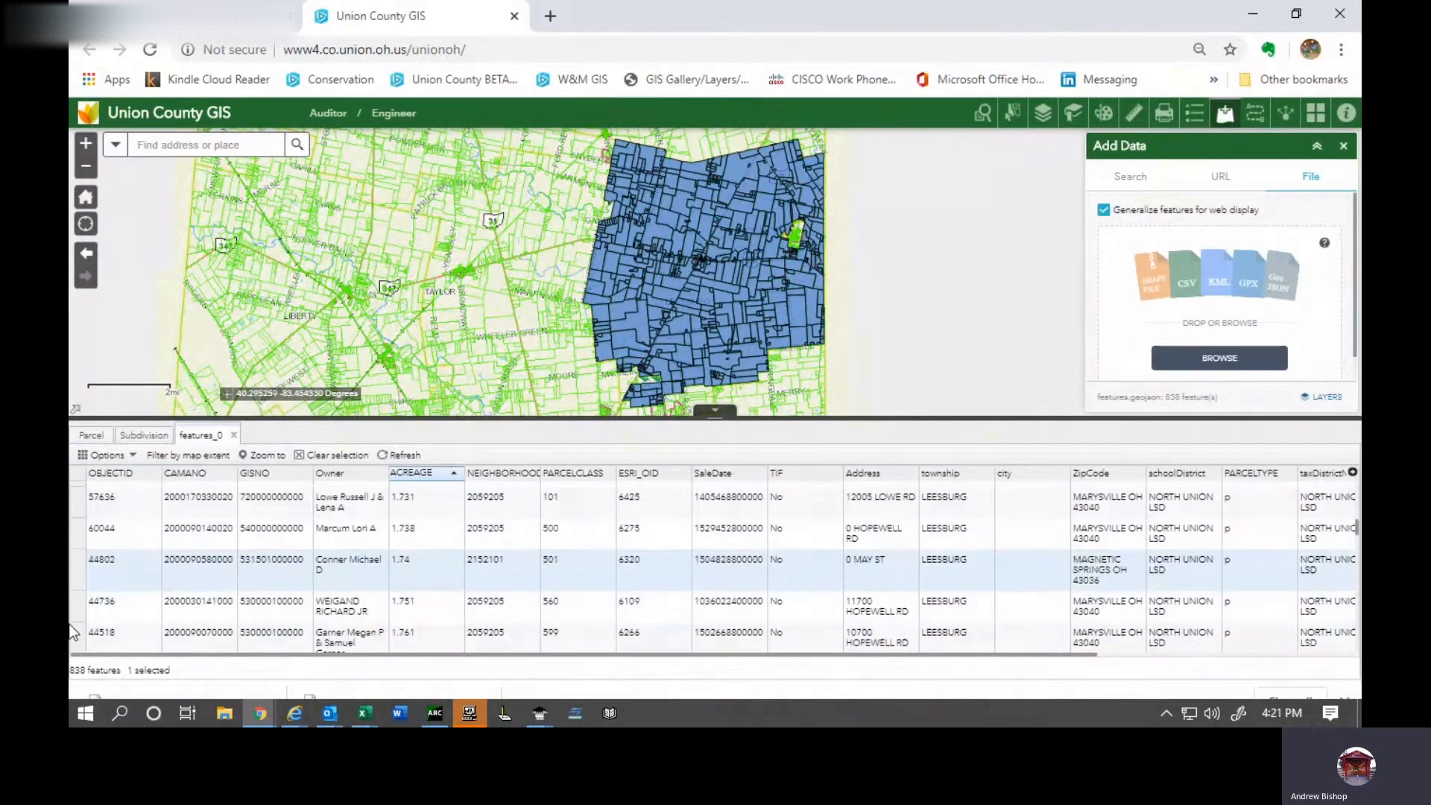
pyautogui.keyDown('shift'); pyautogui.click(80, 638); pyautogui.keyUp('shift')
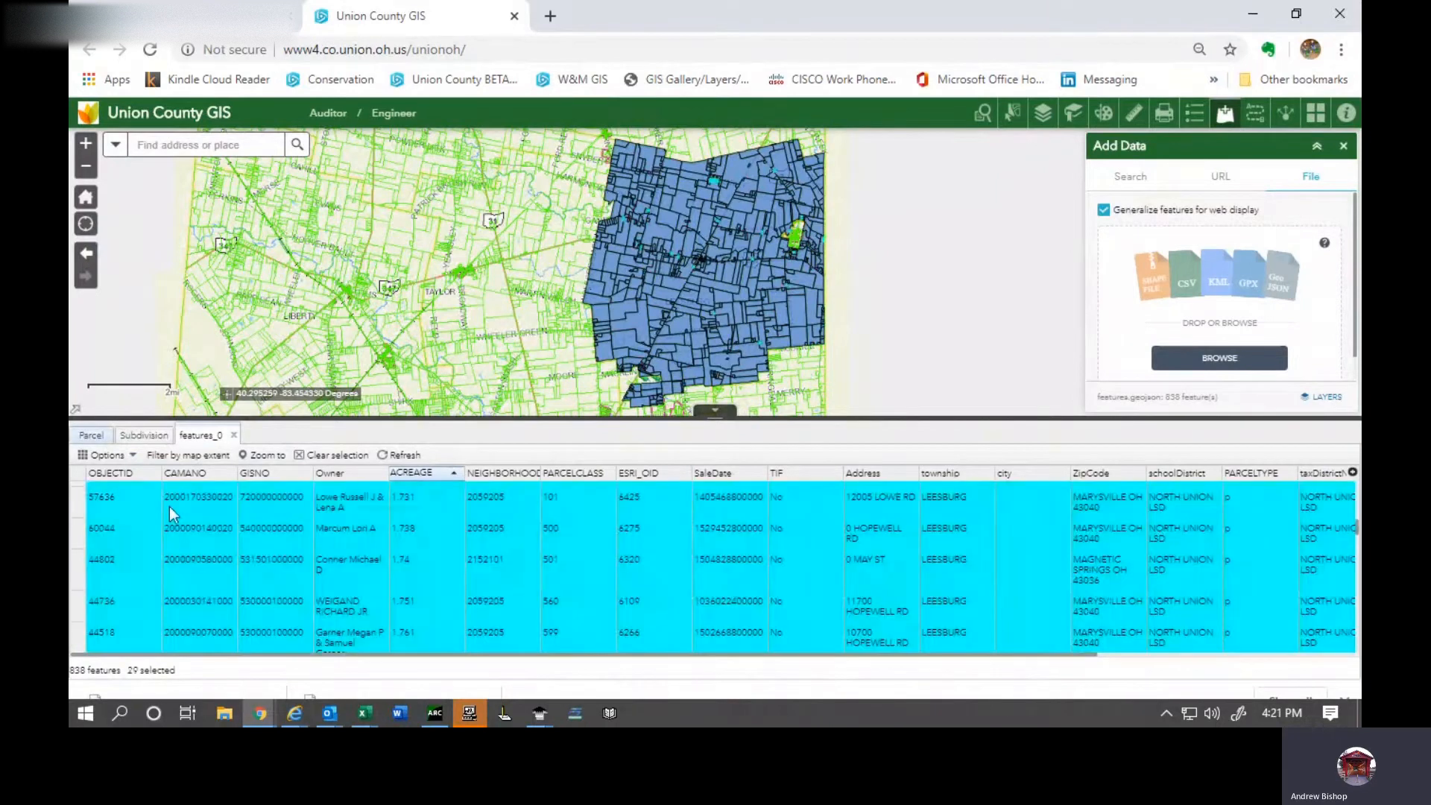
pyautogui.hscroll(5, 100, 600)
pyautogui.scroll(-5, 144, 589)
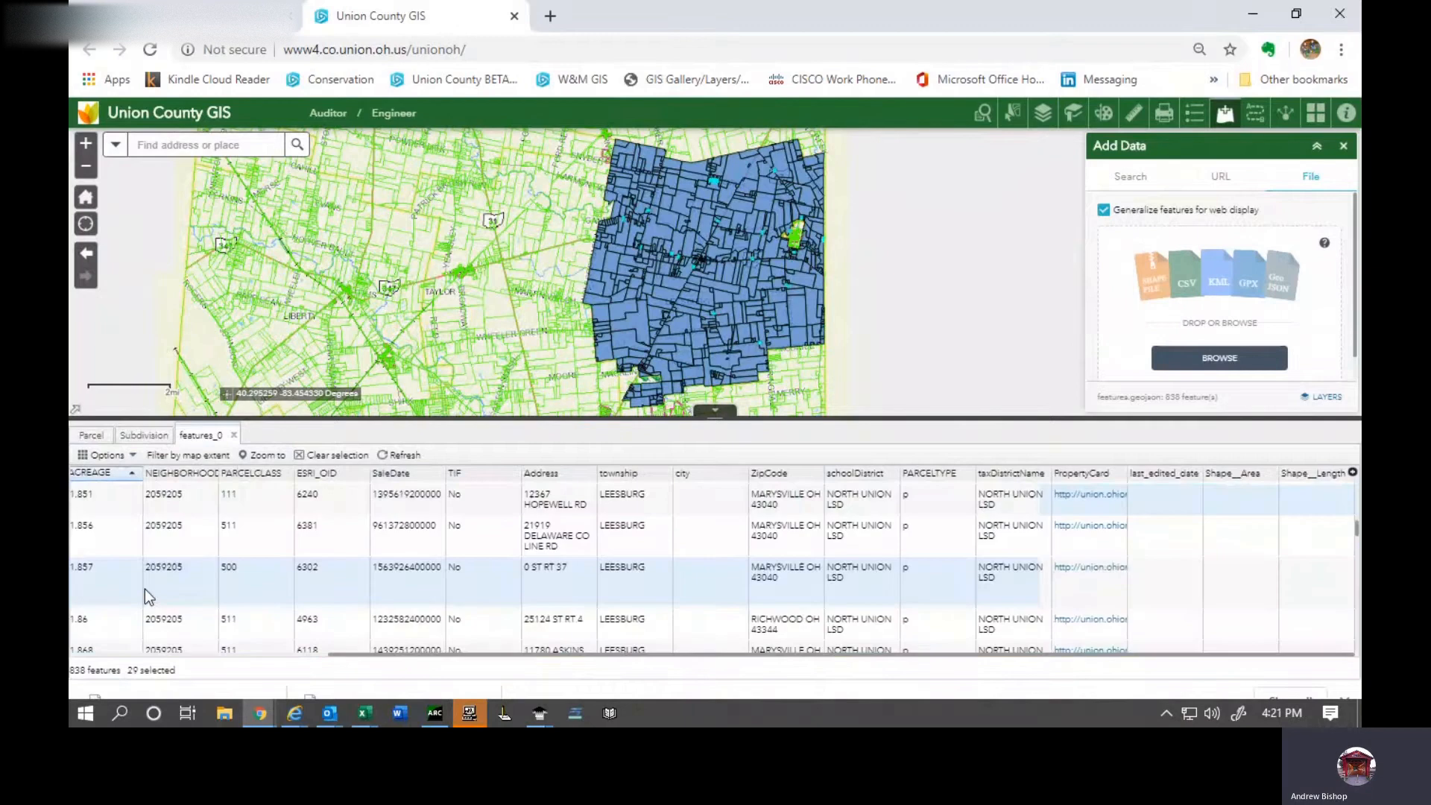
pyautogui.scroll(-3, 145, 589)
pyautogui.hscroll(-5, 106, 630)
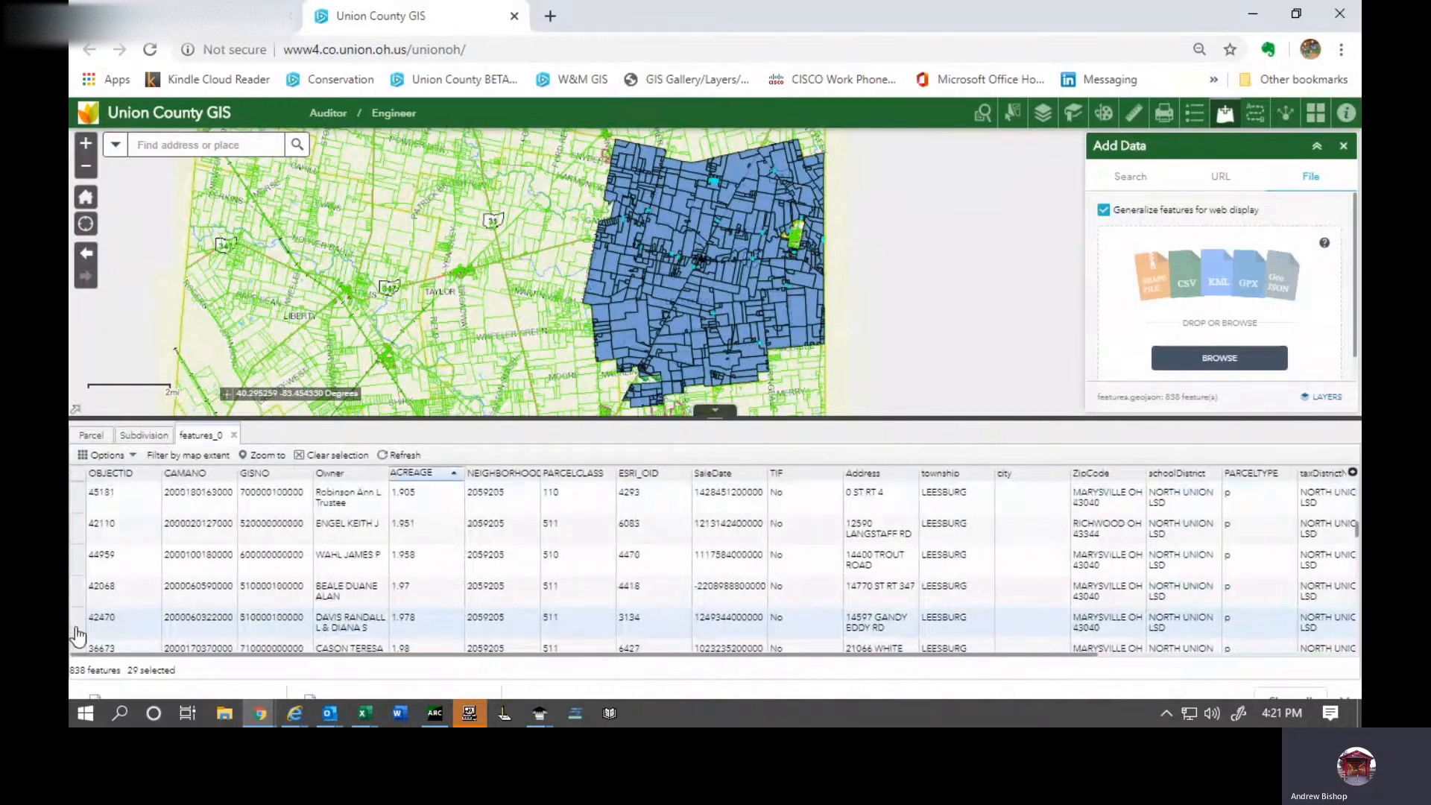
pyautogui.keyDown('shift'); pyautogui.click(77, 635); pyautogui.keyUp('shift')
# Step: Limit the features_0 table to the selected range of records and zoom the map to their parcels
pyautogui.click(104, 456)
pyautogui.click(104, 469)
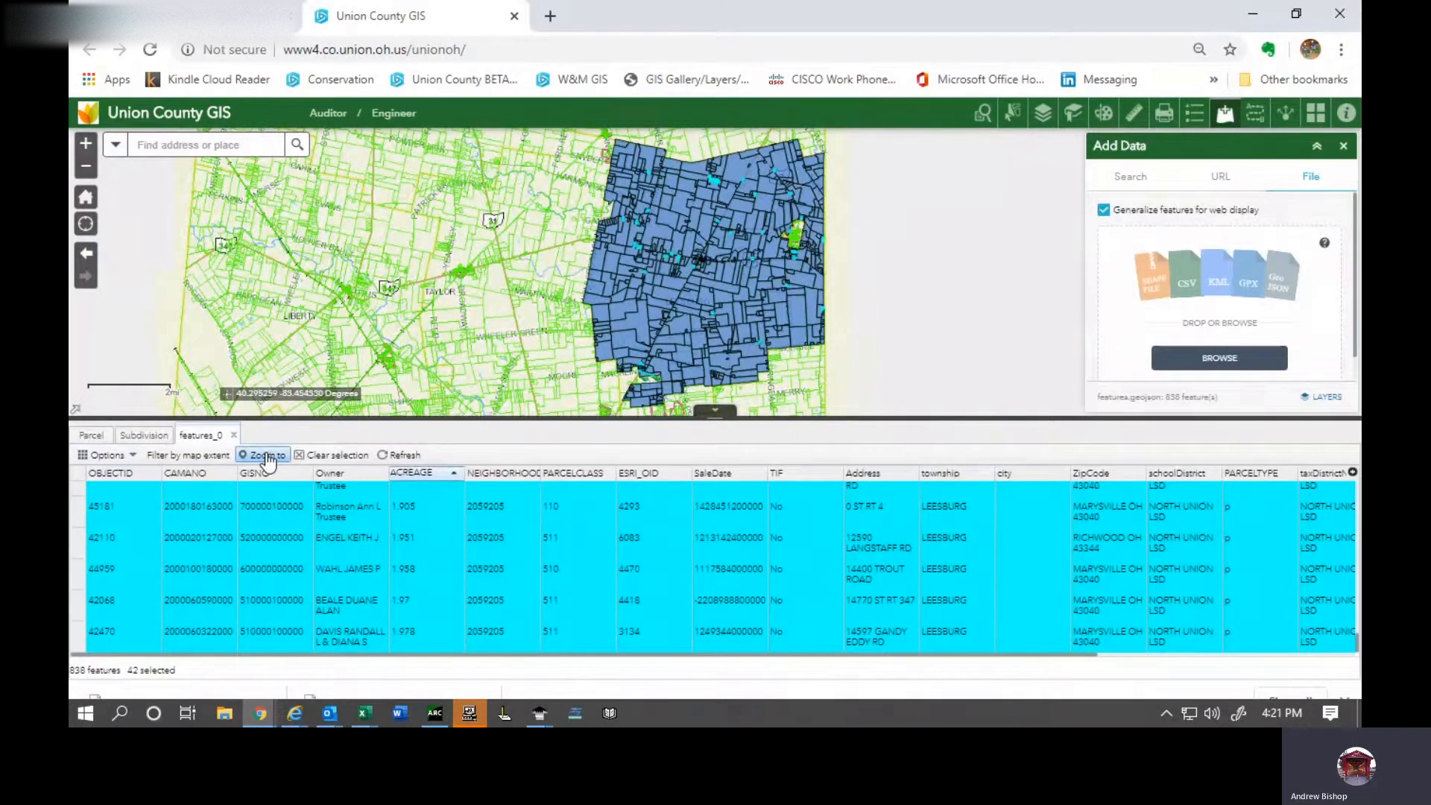
pyautogui.click(266, 456)
# Step: Collapse the attribute table and switch the features_0 layer off and back on in the layer list
pyautogui.click(105, 456)
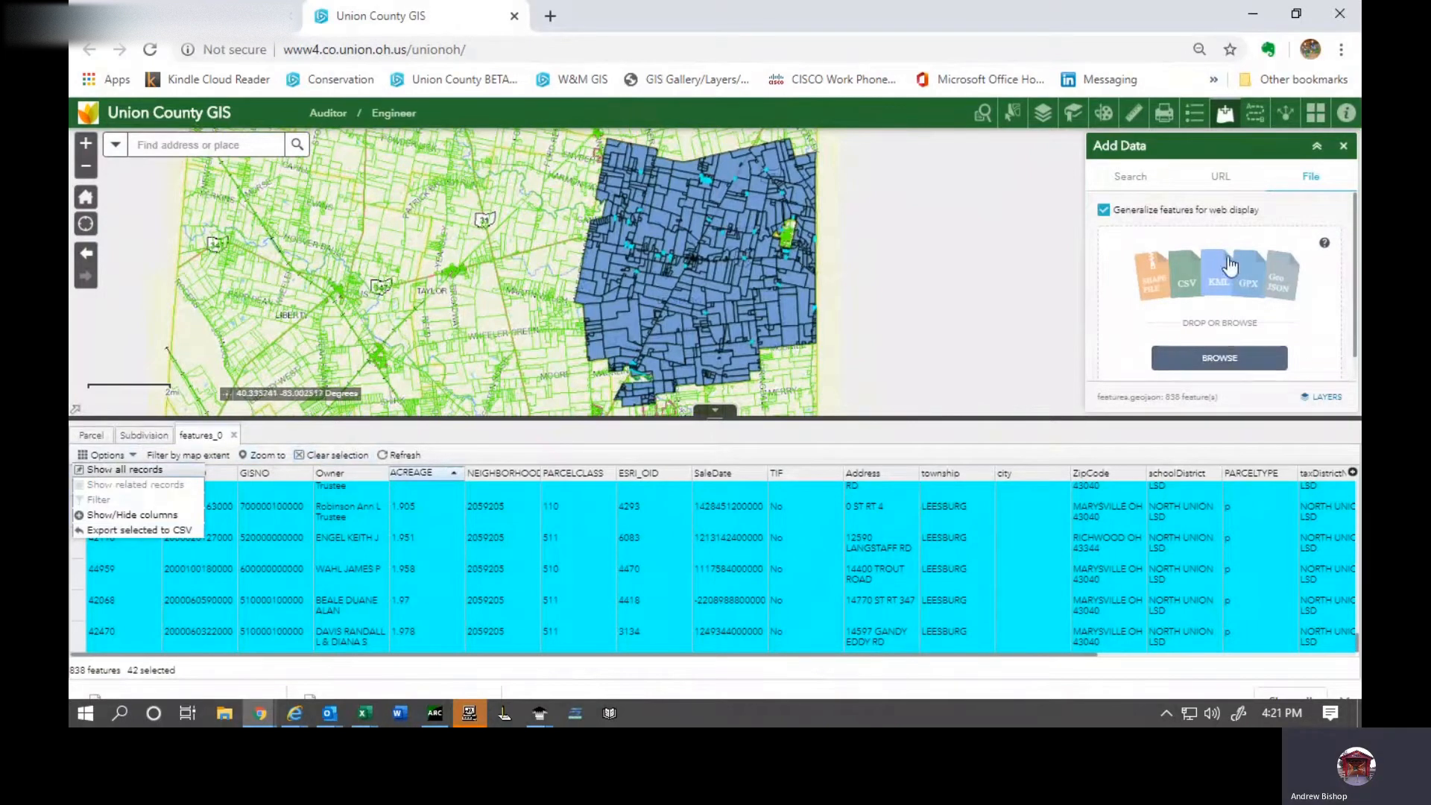
pyautogui.click(724, 413)
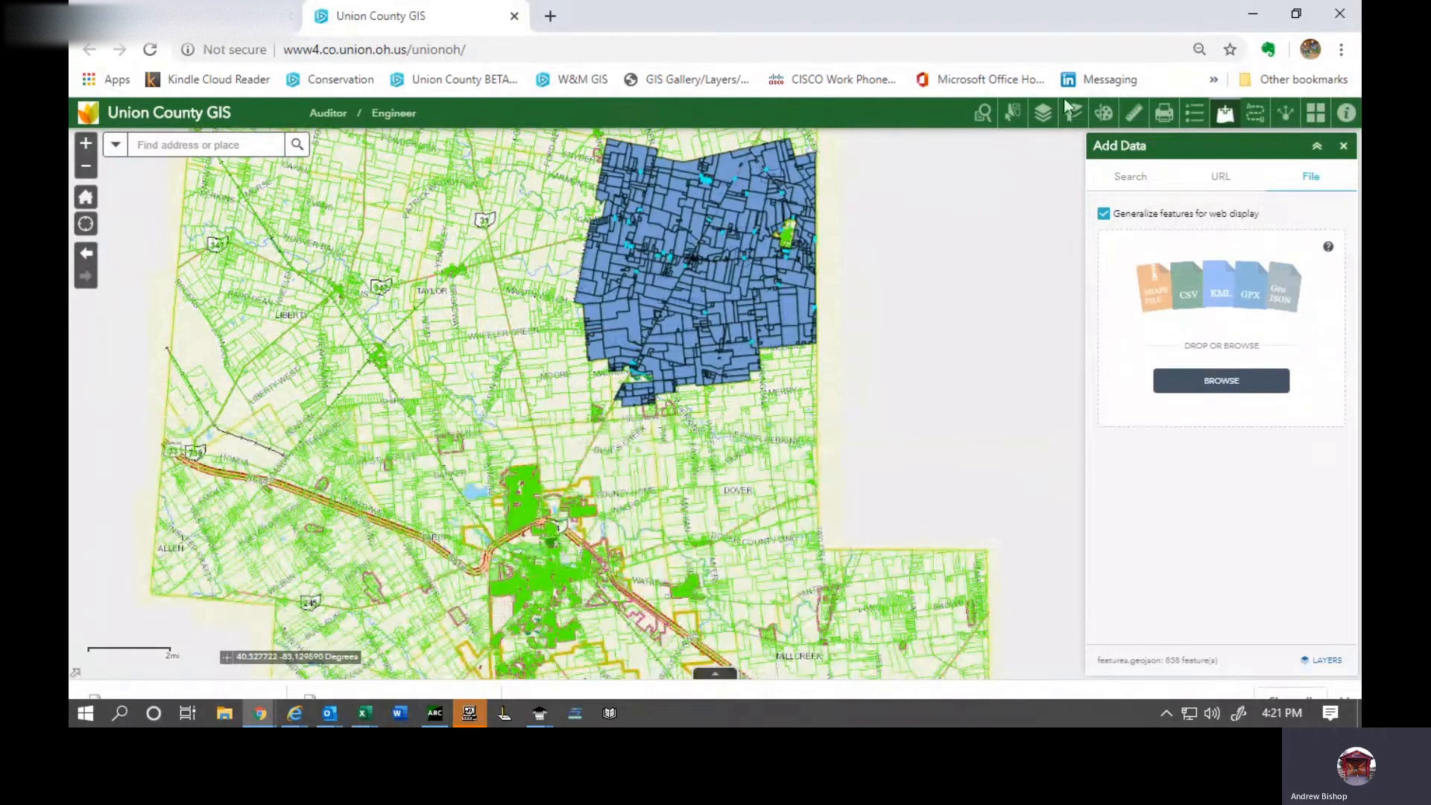
pyautogui.click(1043, 112)
pyautogui.click(1114, 237)
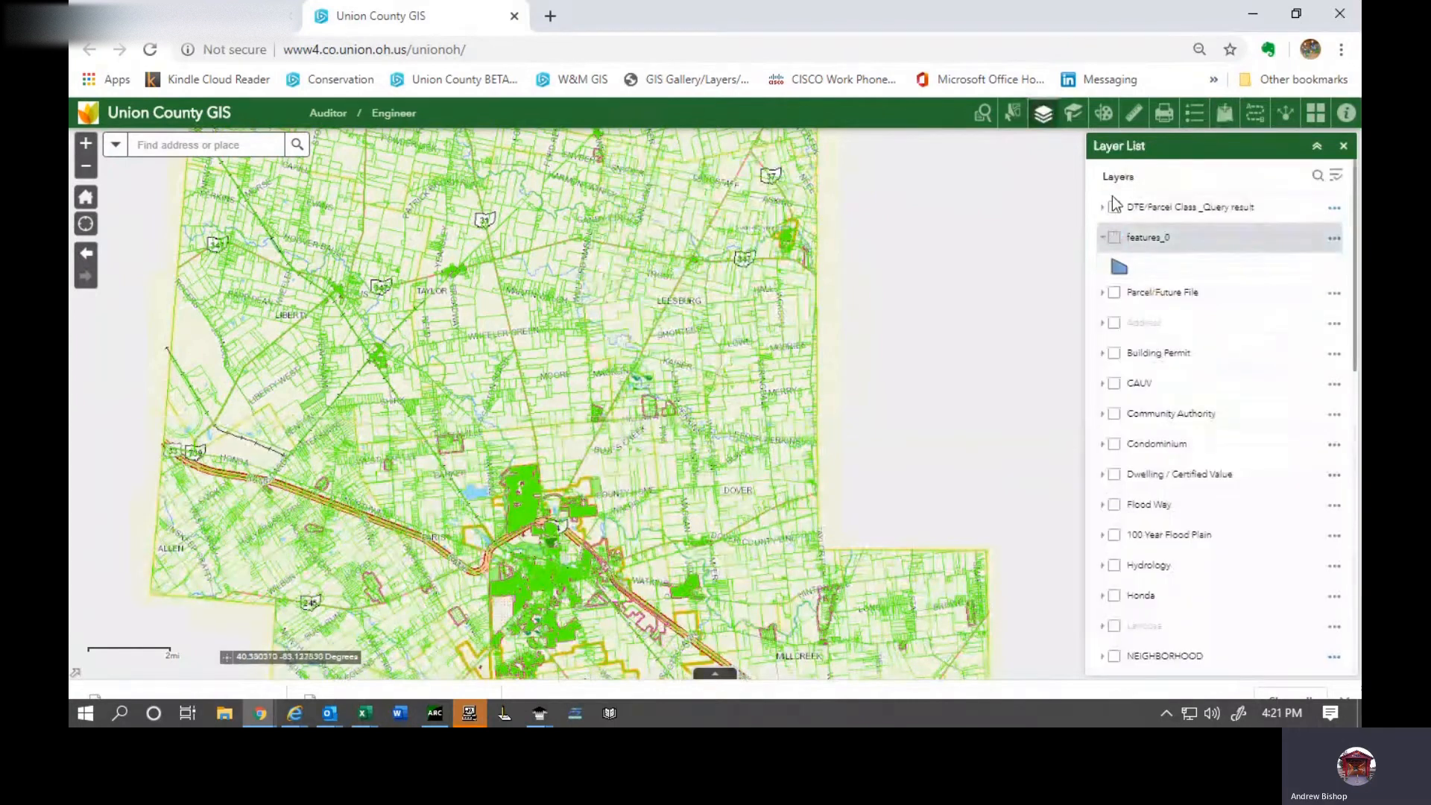
pyautogui.click(1114, 237)
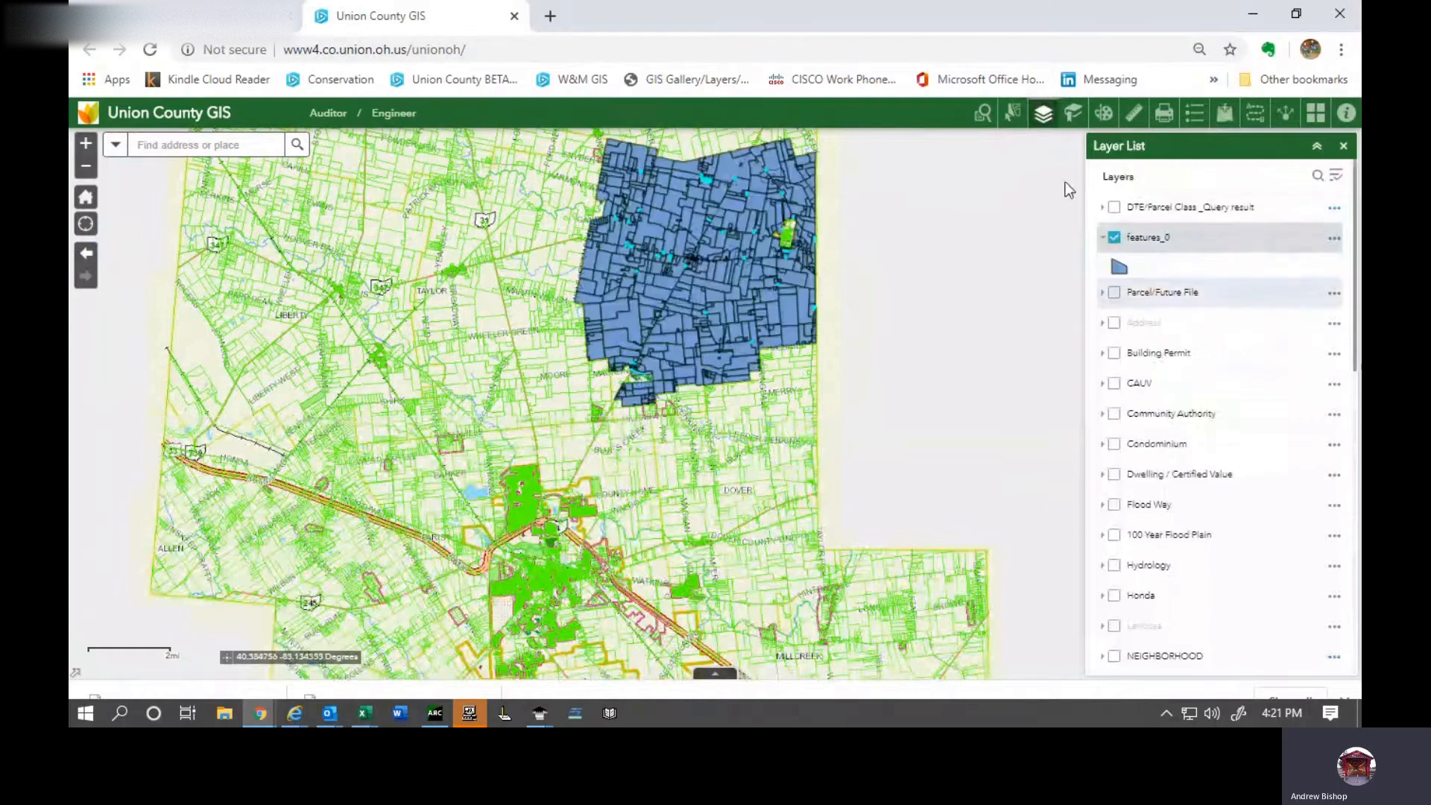
# Step: Return to the DTE/Parcel Class search task and set its spatial filter to the current map extent, followed by the full extent
pyautogui.click(989, 119)
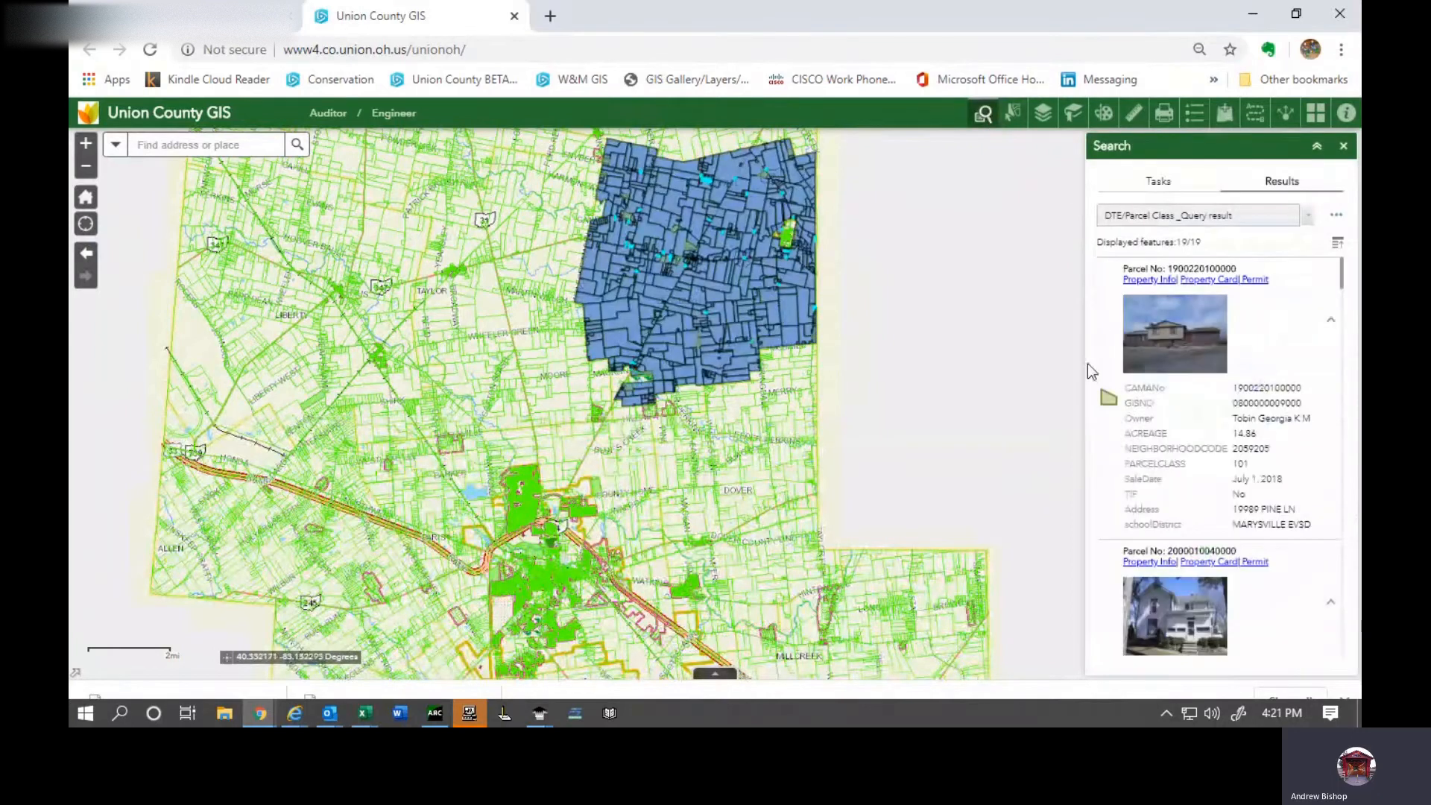
pyautogui.click(1160, 184)
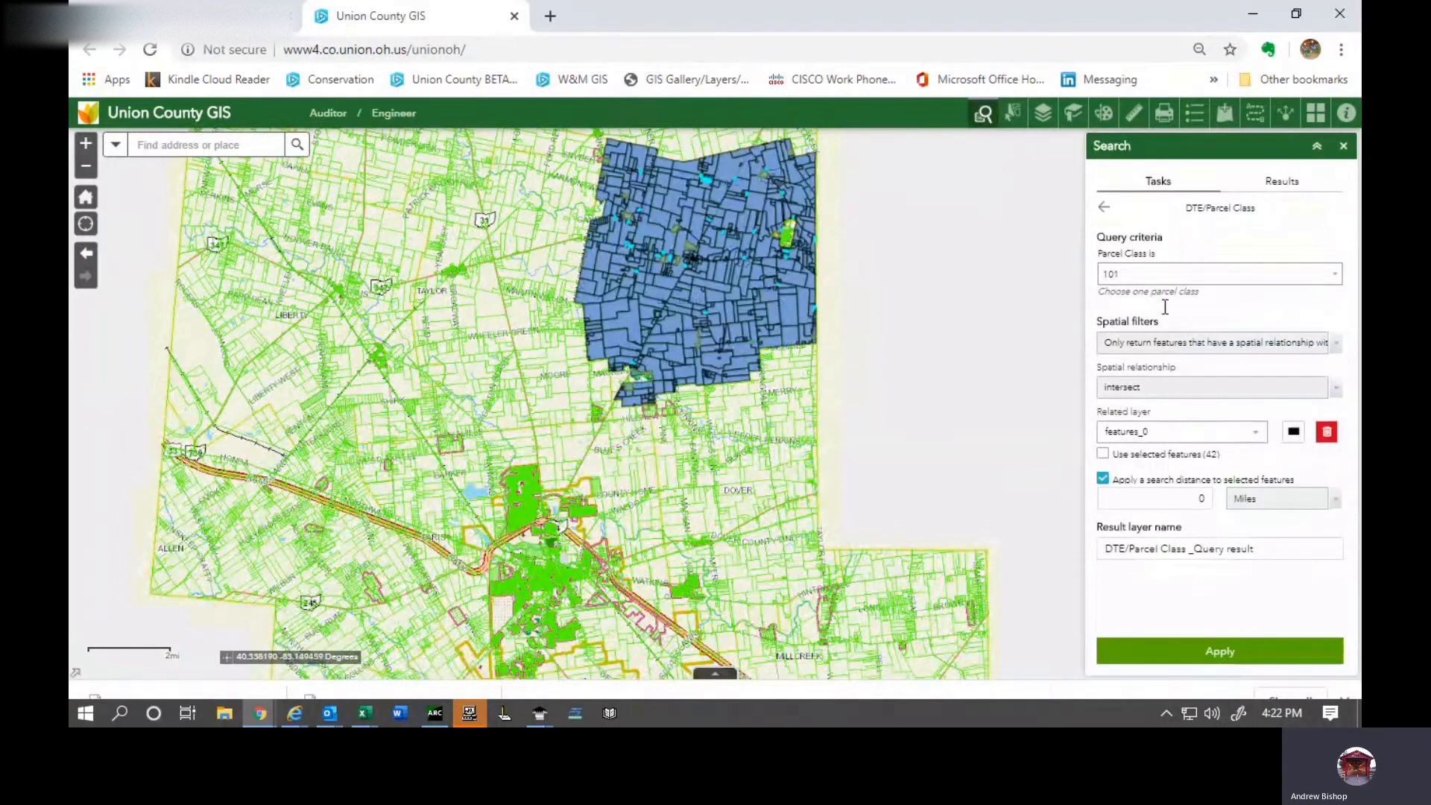
pyautogui.click(1265, 340)
pyautogui.click(1161, 356)
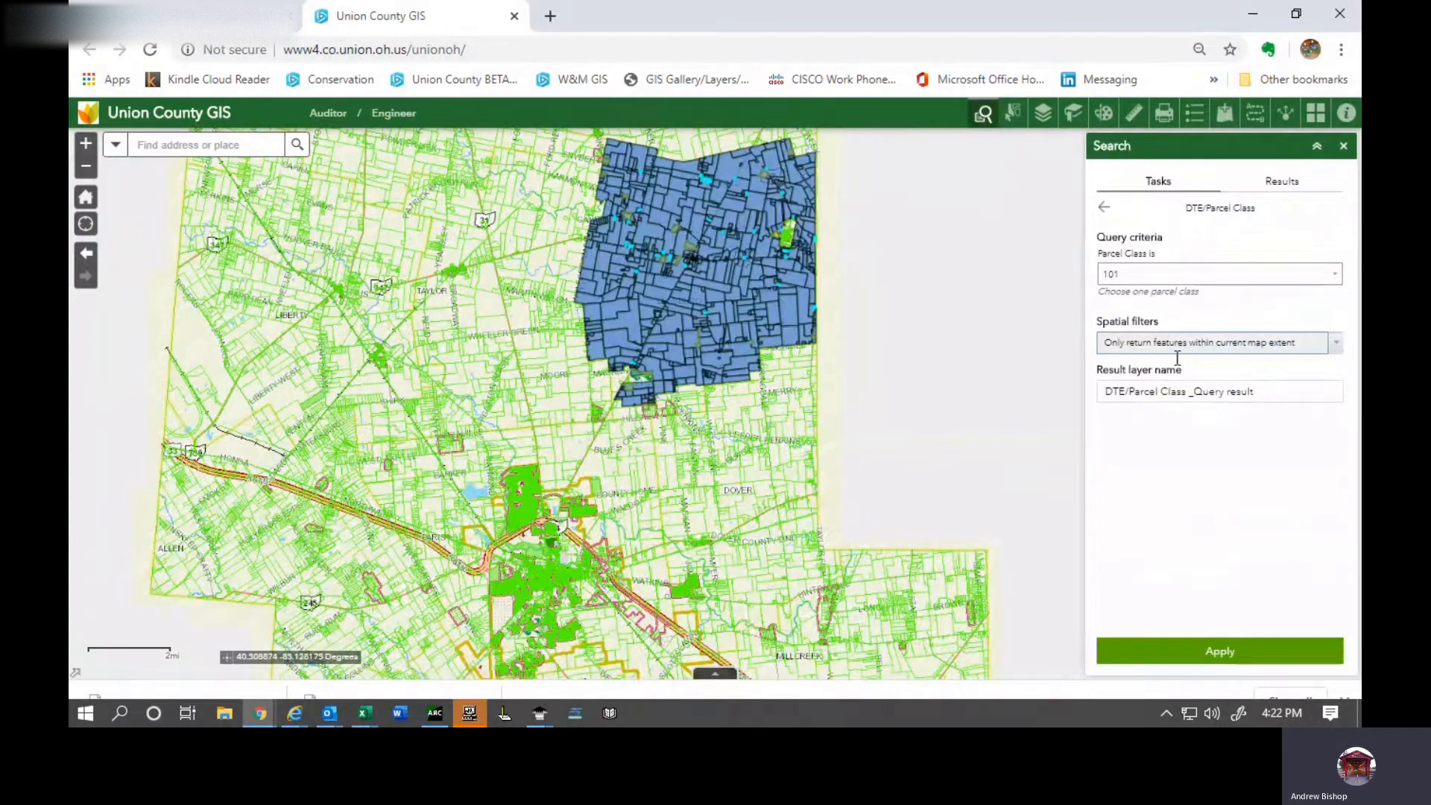
pyautogui.click(1335, 342)
pyautogui.click(1163, 373)
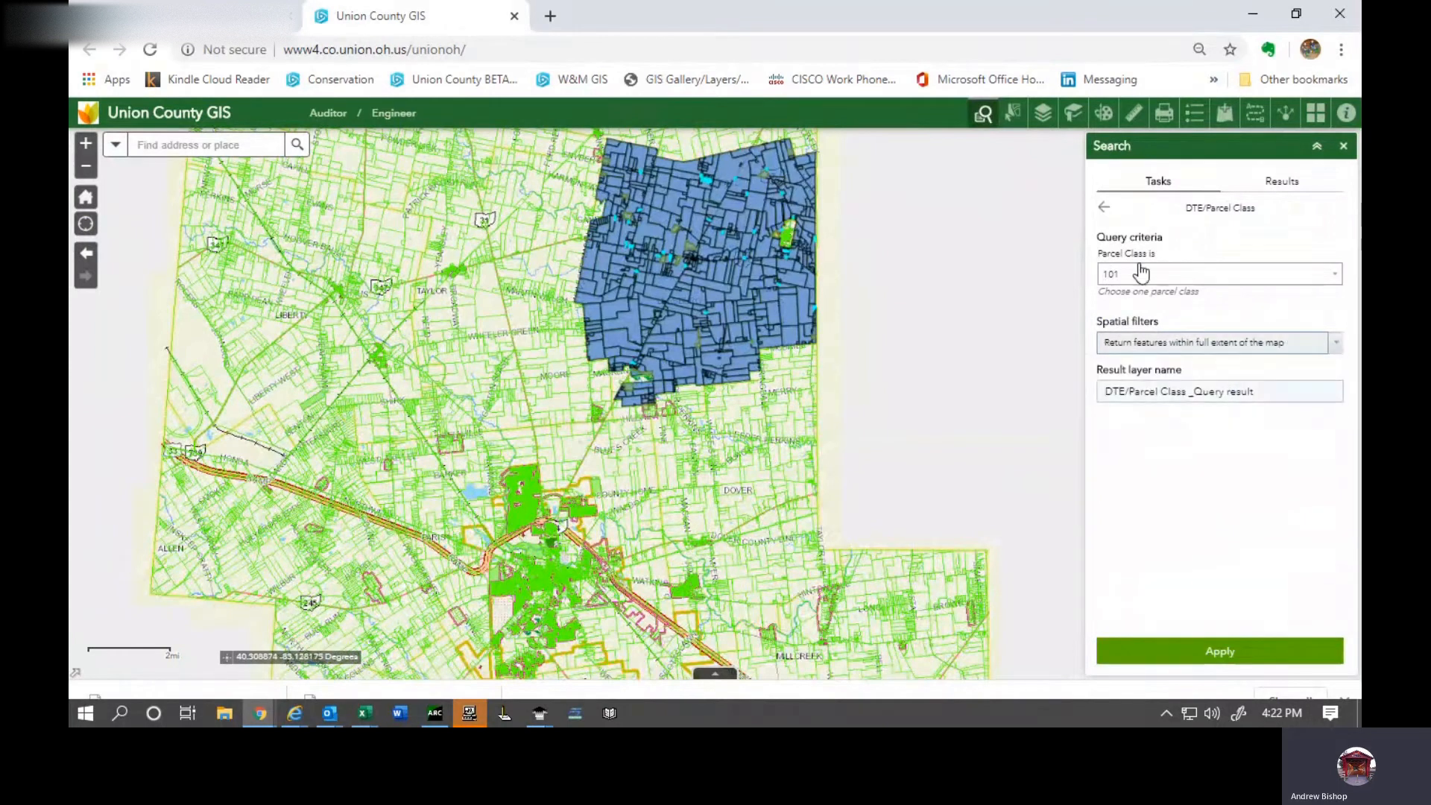
# Step: Query class 101 parcels intersecting a freehand polygon drawn around the southern end of the features_0 area
pyautogui.click(1337, 344)
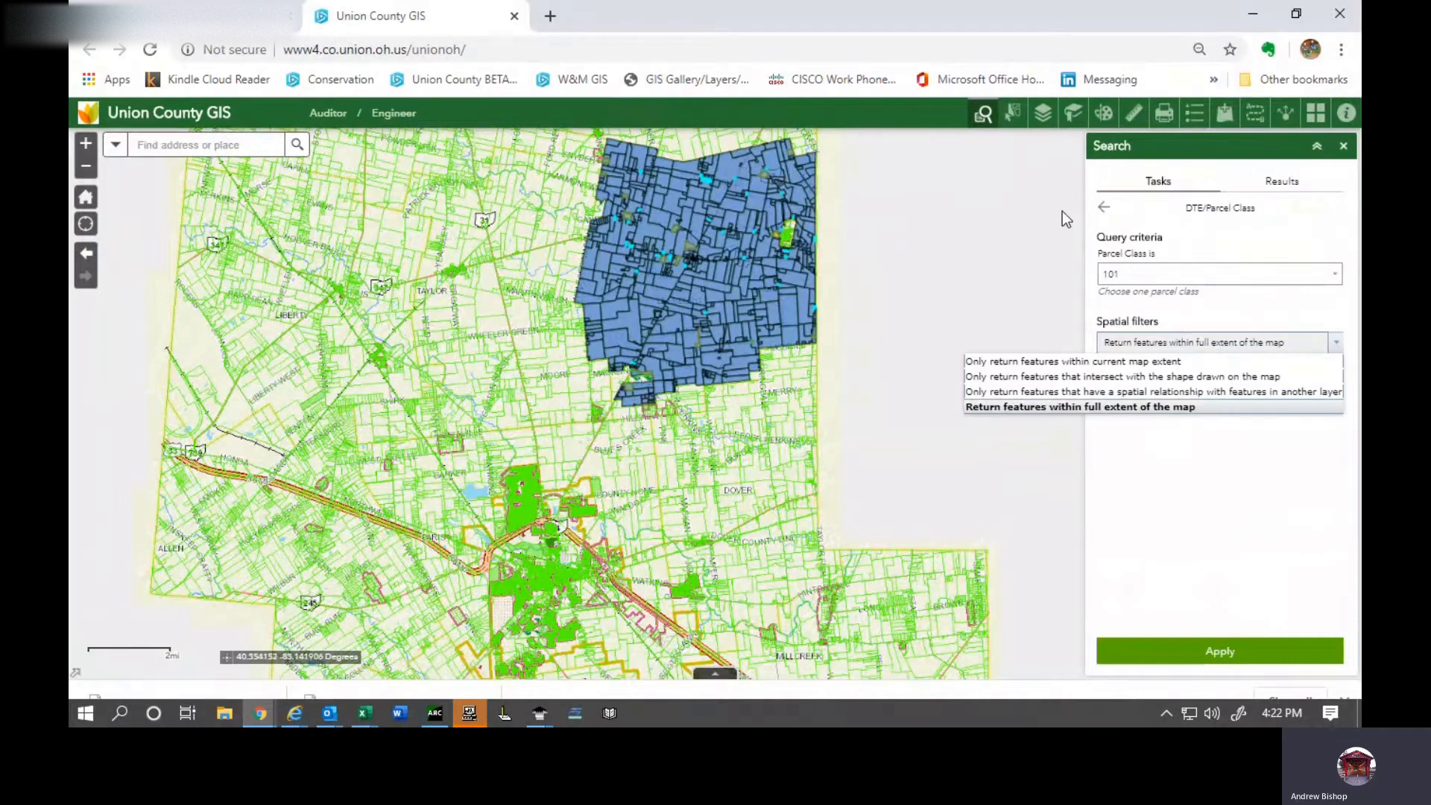
pyautogui.click(1222, 377)
pyautogui.click(1234, 415)
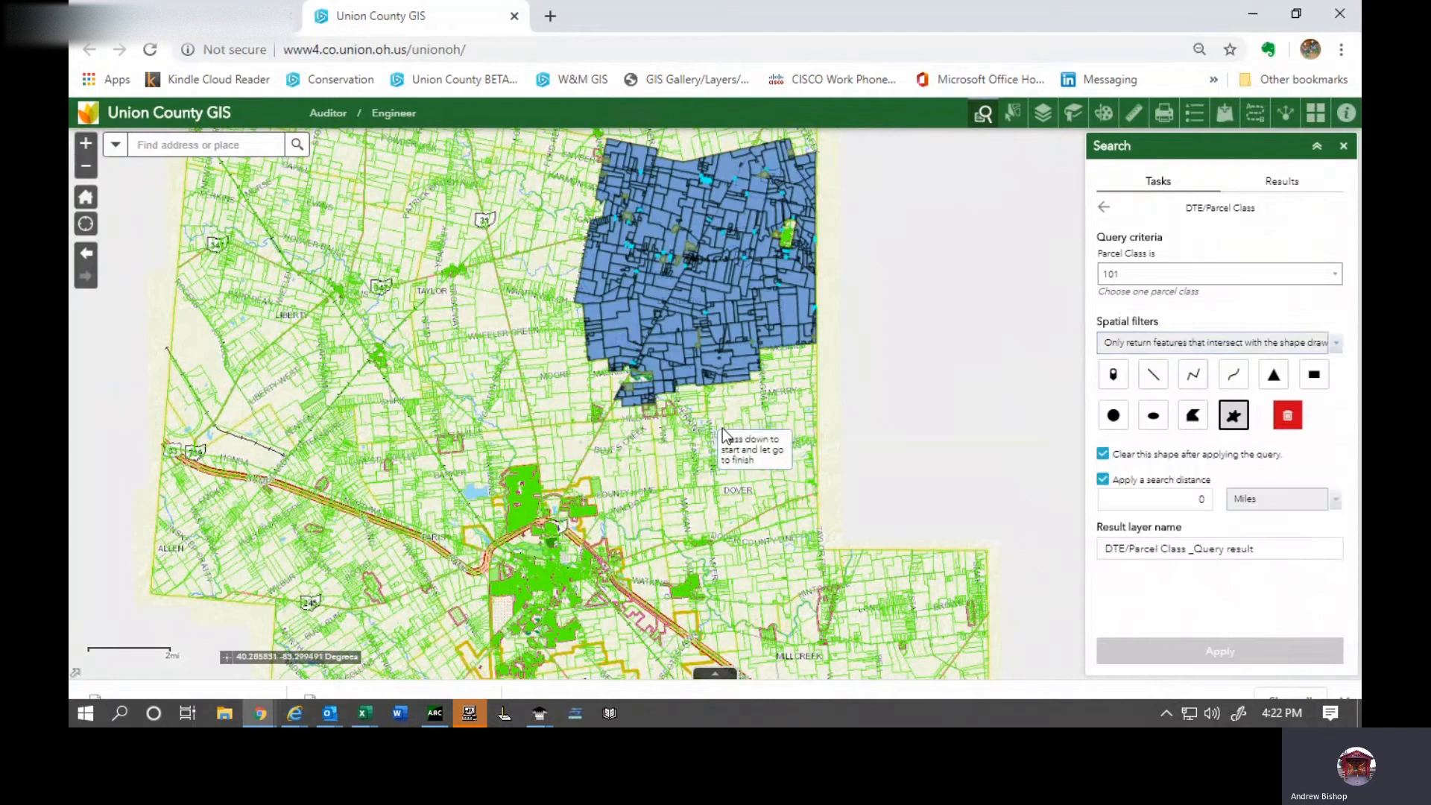
pyautogui.moveTo(668, 336)
pyautogui.mouseDown()
pyautogui.moveTo(607, 350)
pyautogui.moveTo(677, 458)
pyautogui.moveTo(768, 383)
pyautogui.mouseUp()
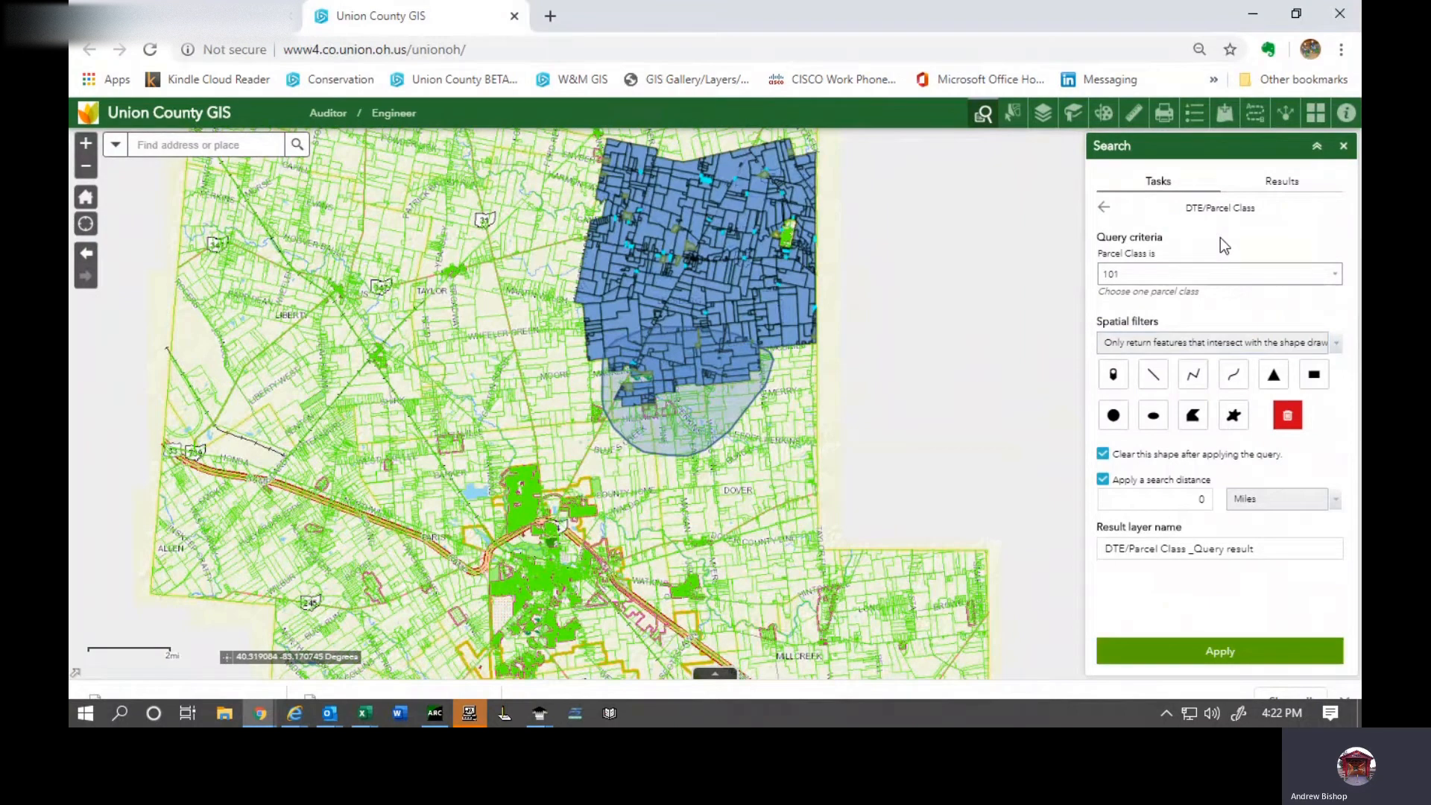
pyautogui.click(1201, 499)
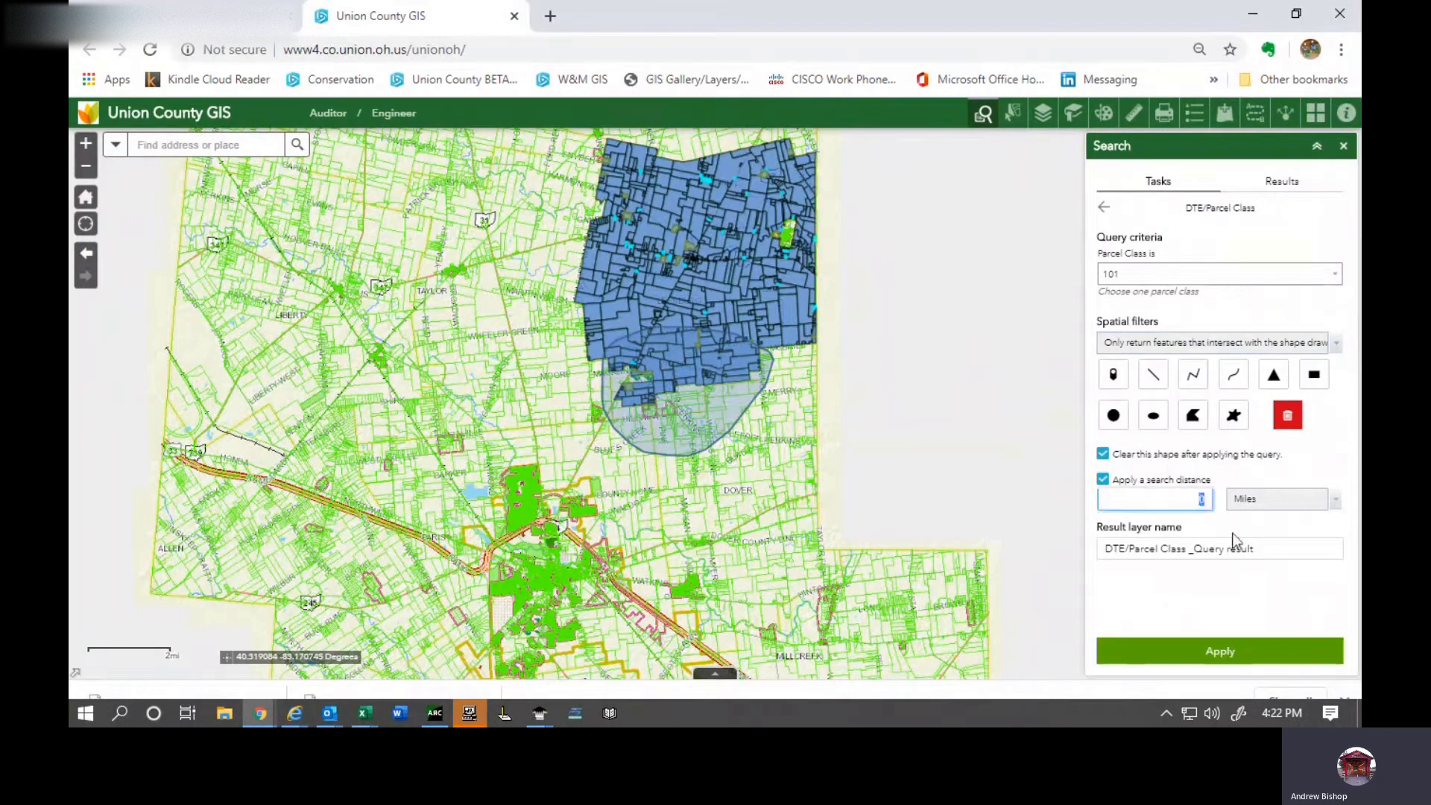
pyautogui.click(1220, 649)
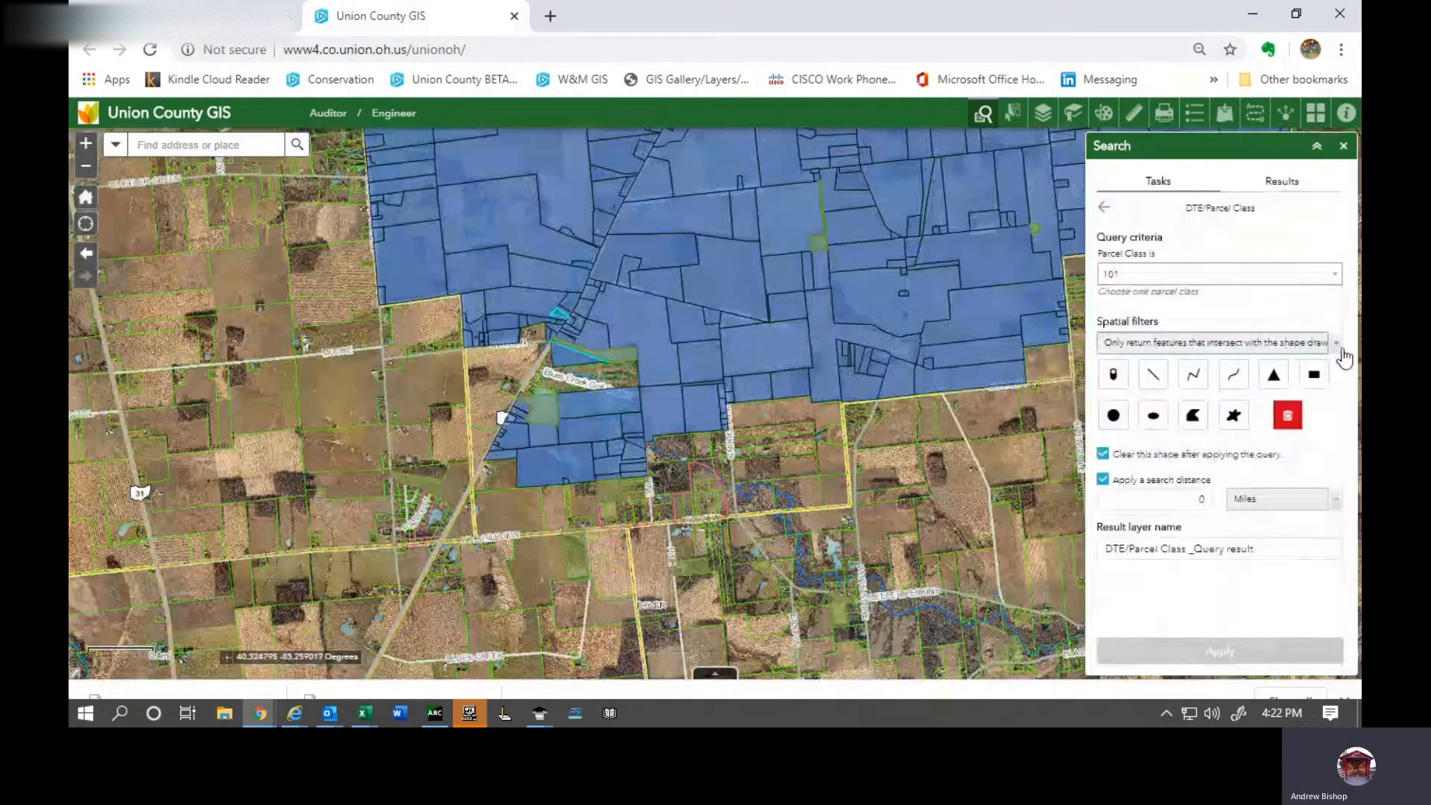
# Step: Query class 101 parcels using the spatial relationship Intersect with the features_0 layer, and scroll through the resulting parcels
pyautogui.click(1295, 344)
pyautogui.click(1301, 389)
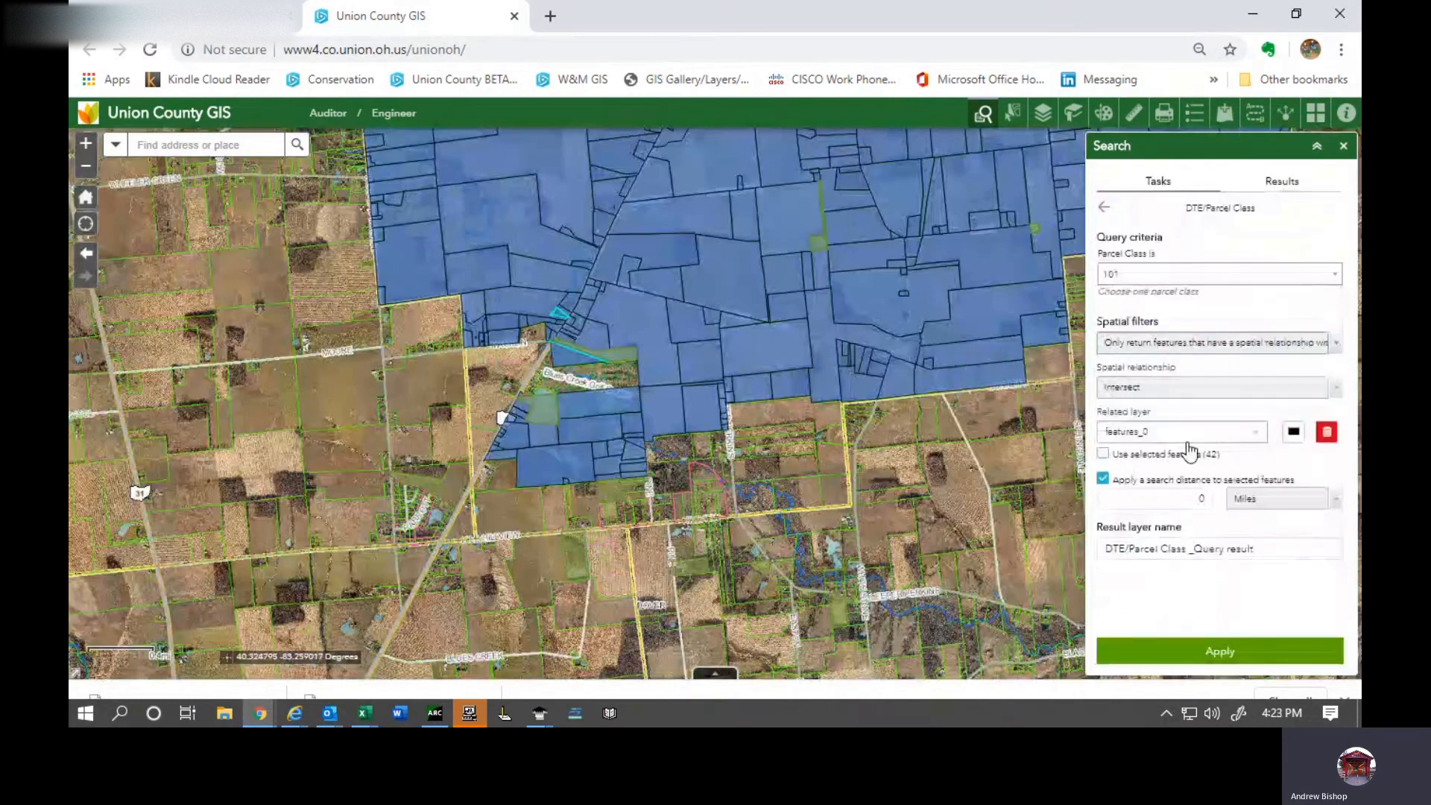
pyautogui.click(1185, 432)
pyautogui.click(1148, 474)
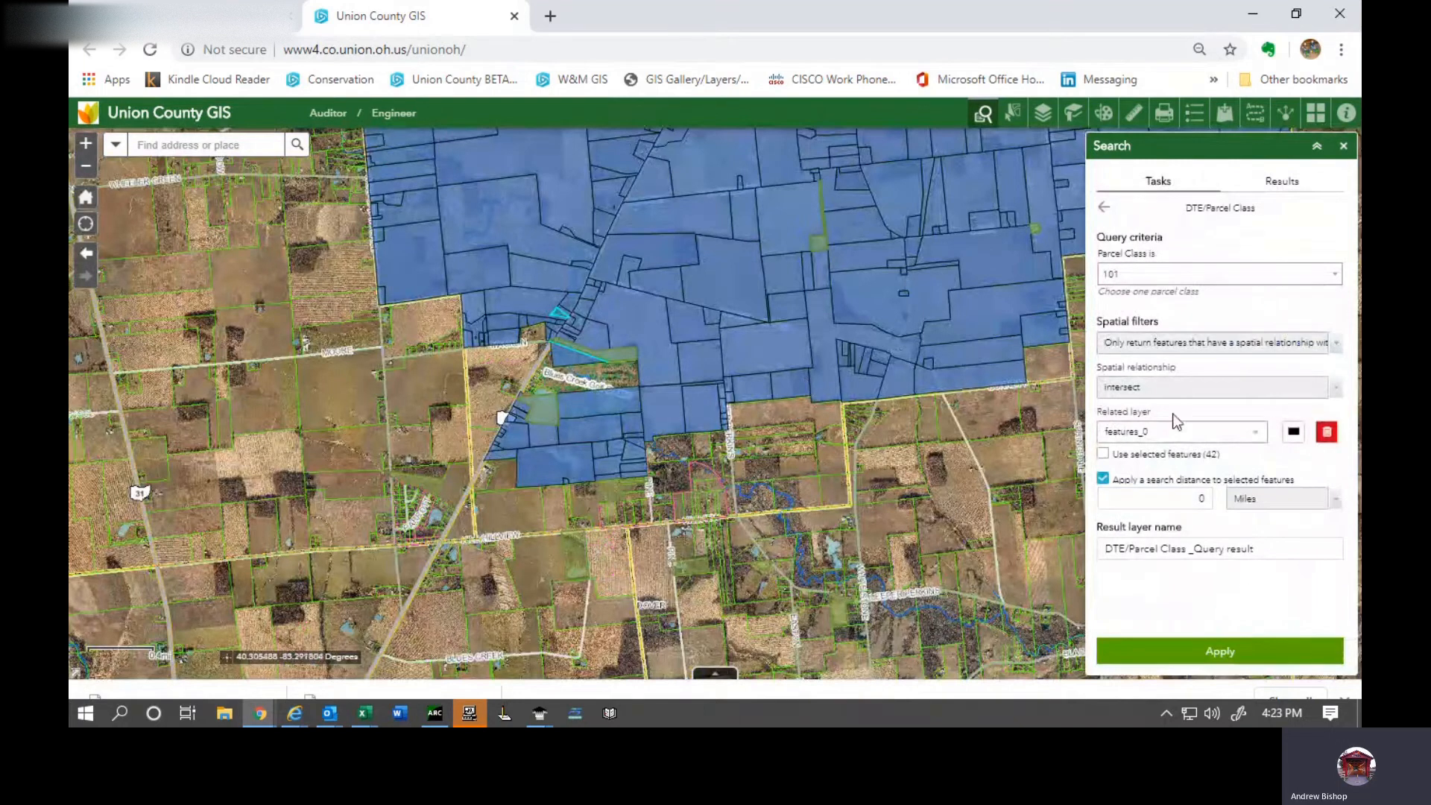
pyautogui.click(1234, 652)
pyautogui.click(1237, 651)
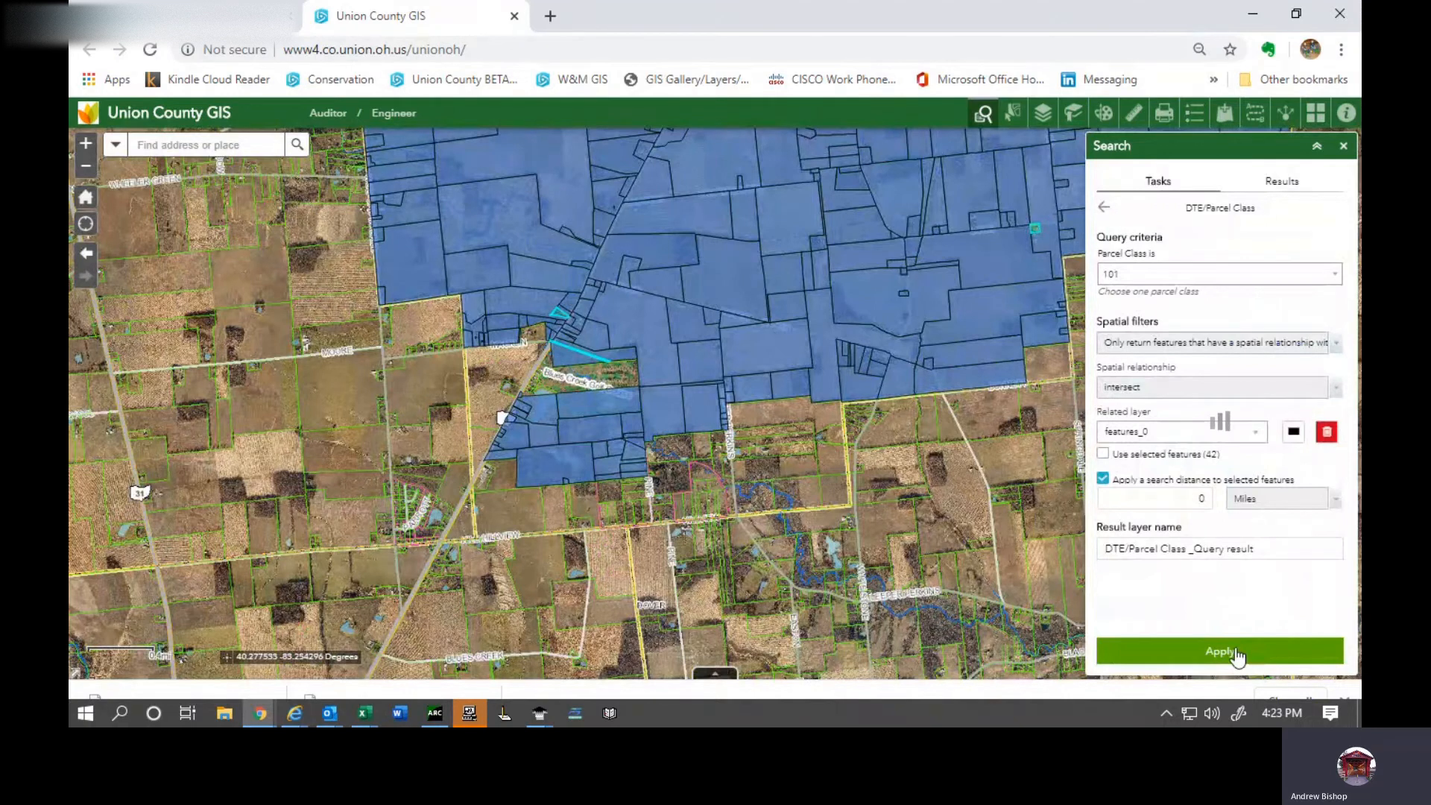
pyautogui.click(1237, 653)
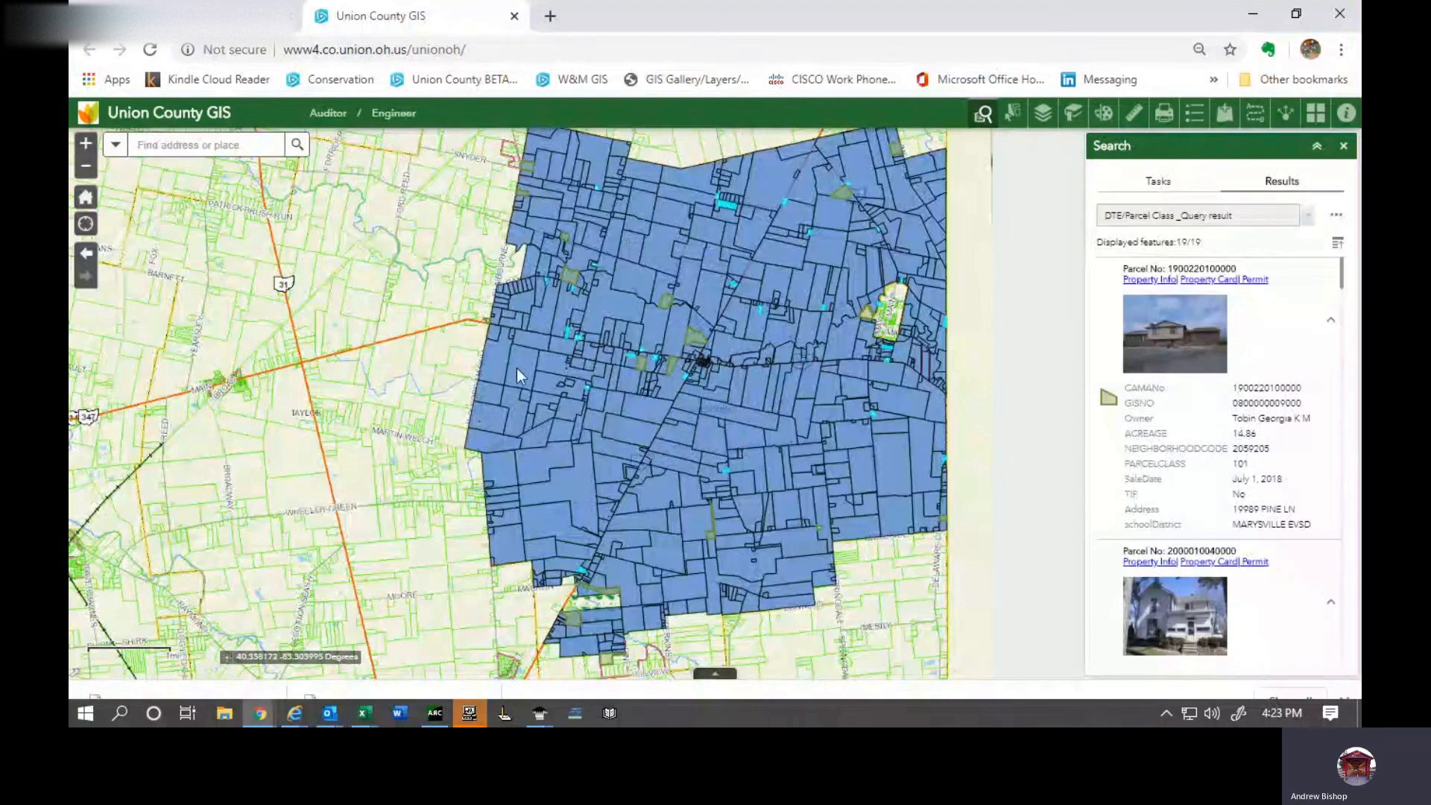
pyautogui.scroll(-5, 1208, 403)
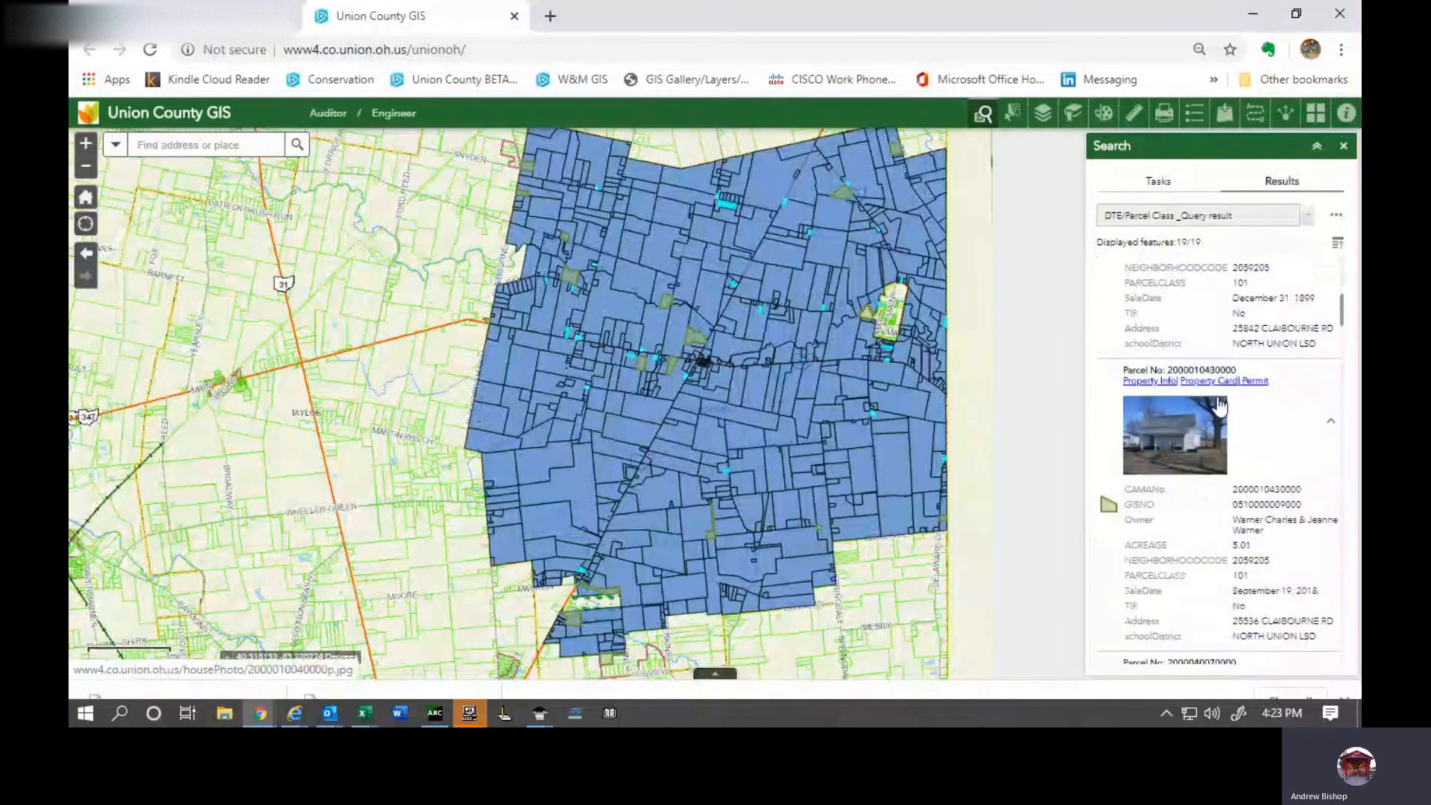
# Step: Leave the parcel class results, review the Sale Date search task and its spatial filter options, and return to the list of search tasks
pyautogui.scroll(5, 1220, 407)
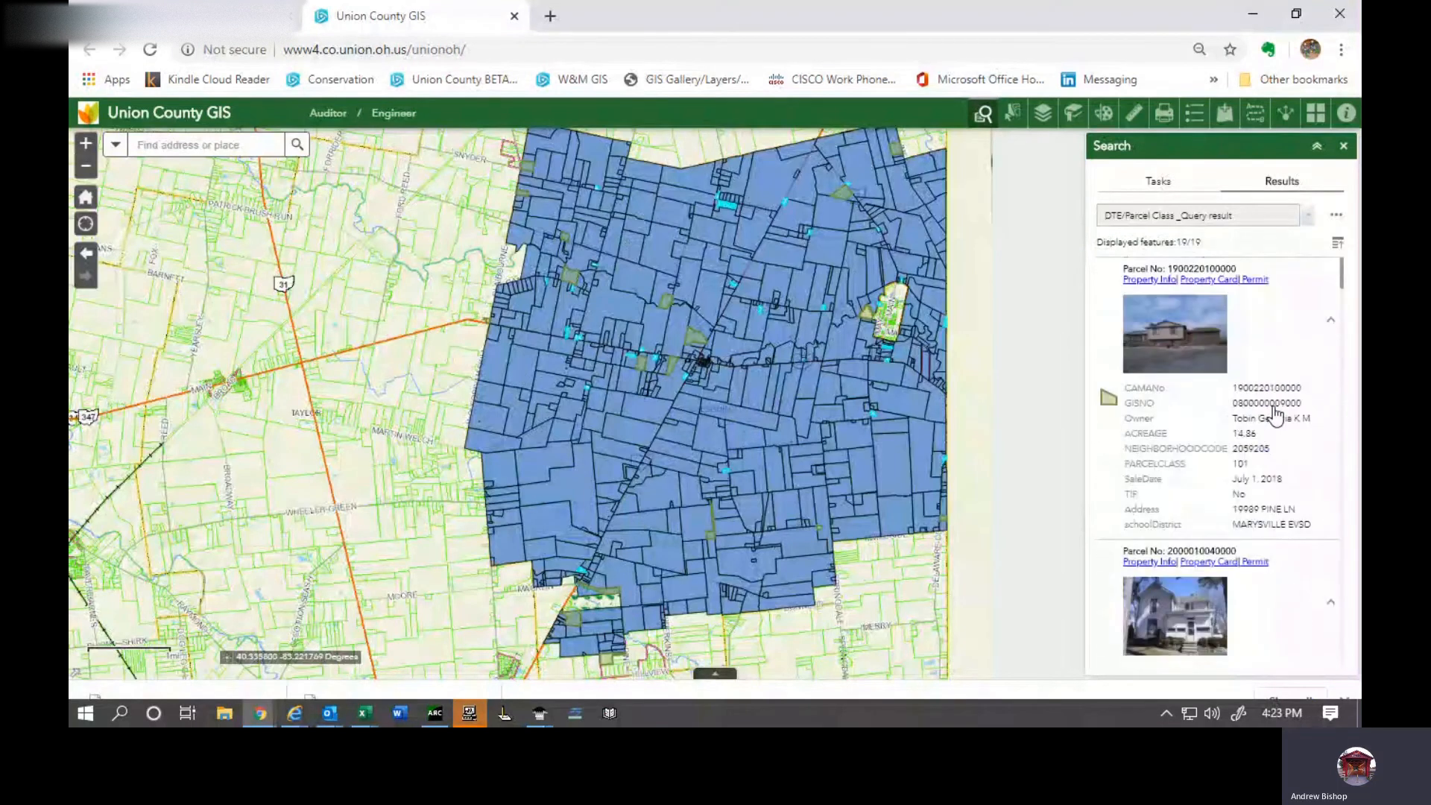
pyautogui.click(1158, 182)
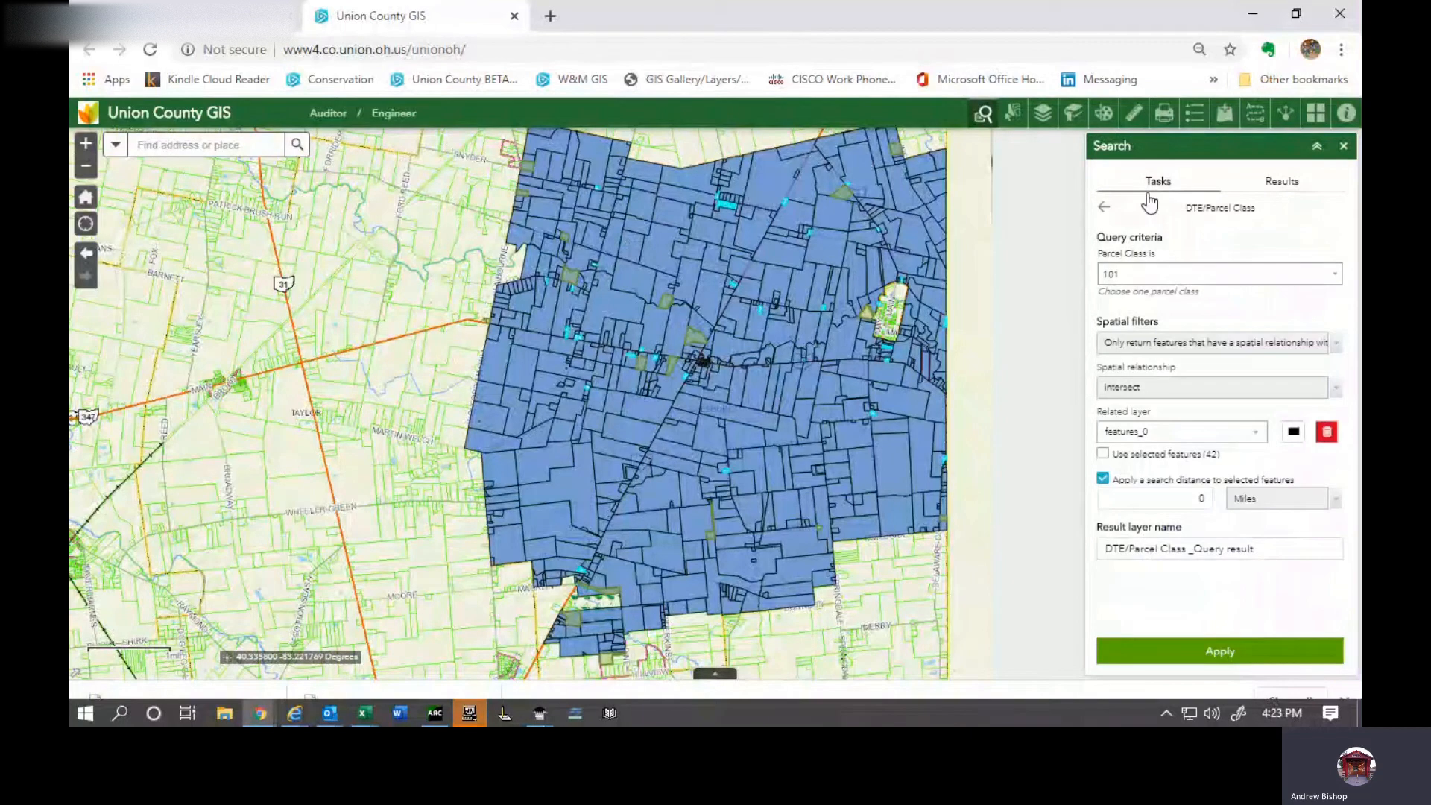
pyautogui.click(1103, 207)
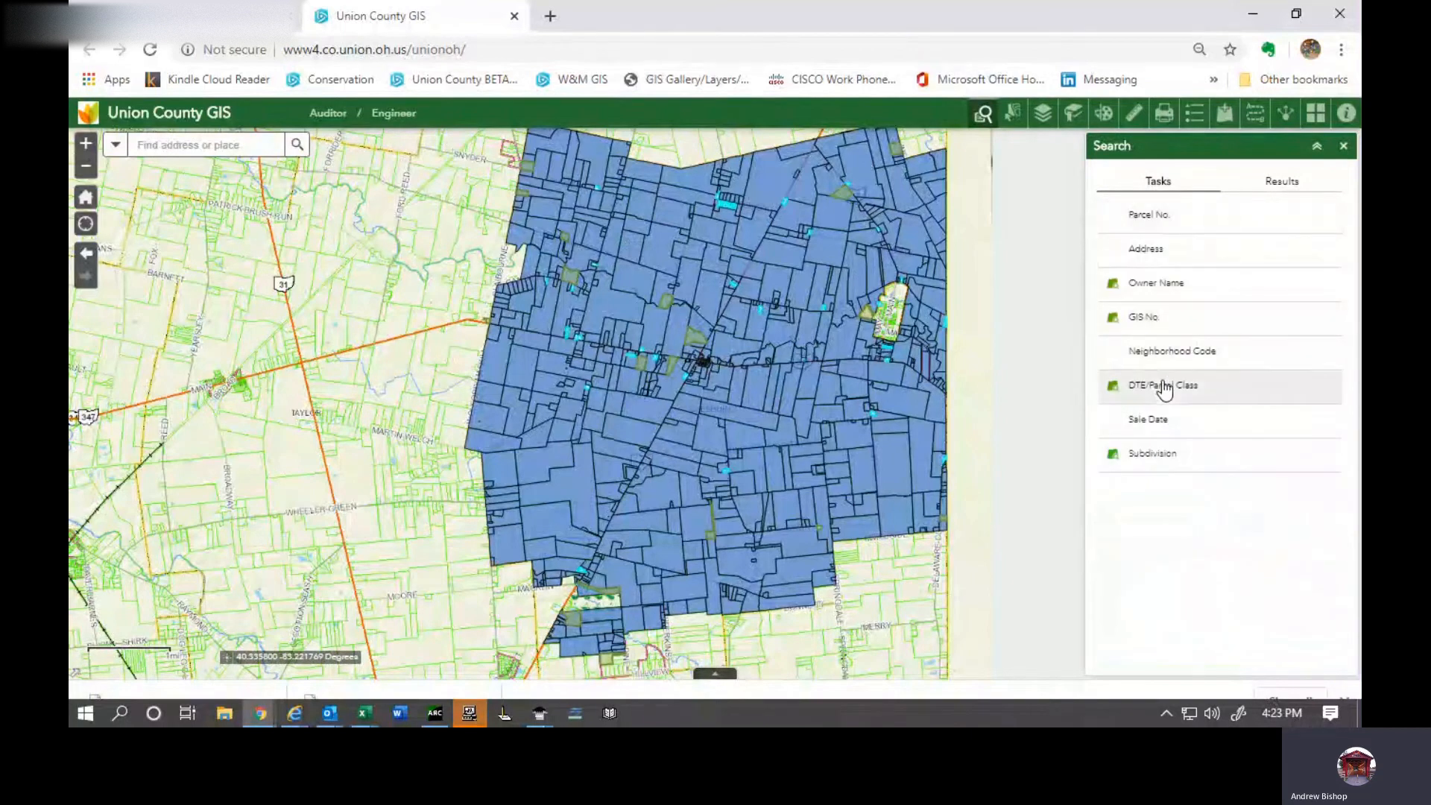
pyautogui.click(1177, 427)
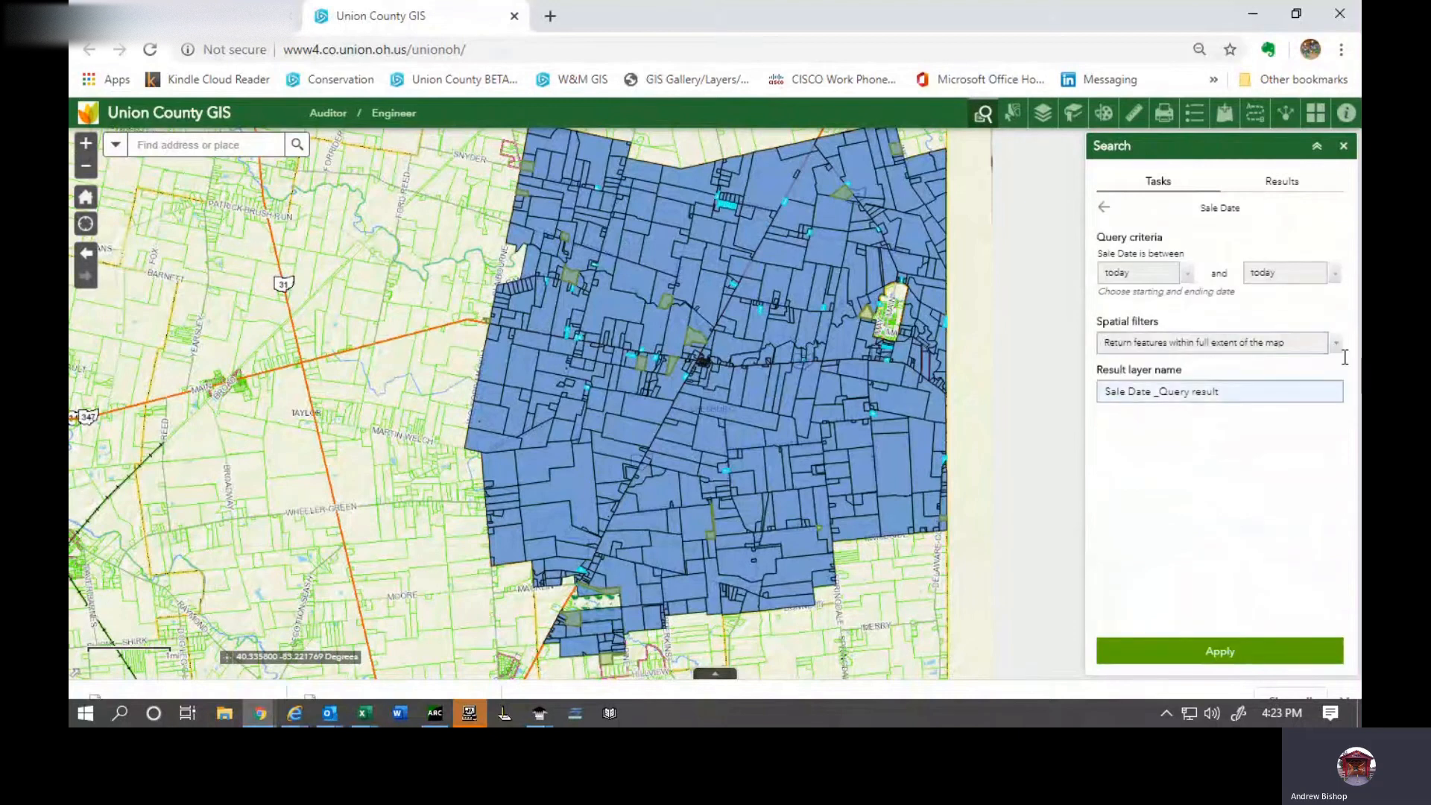
pyautogui.click(1338, 348)
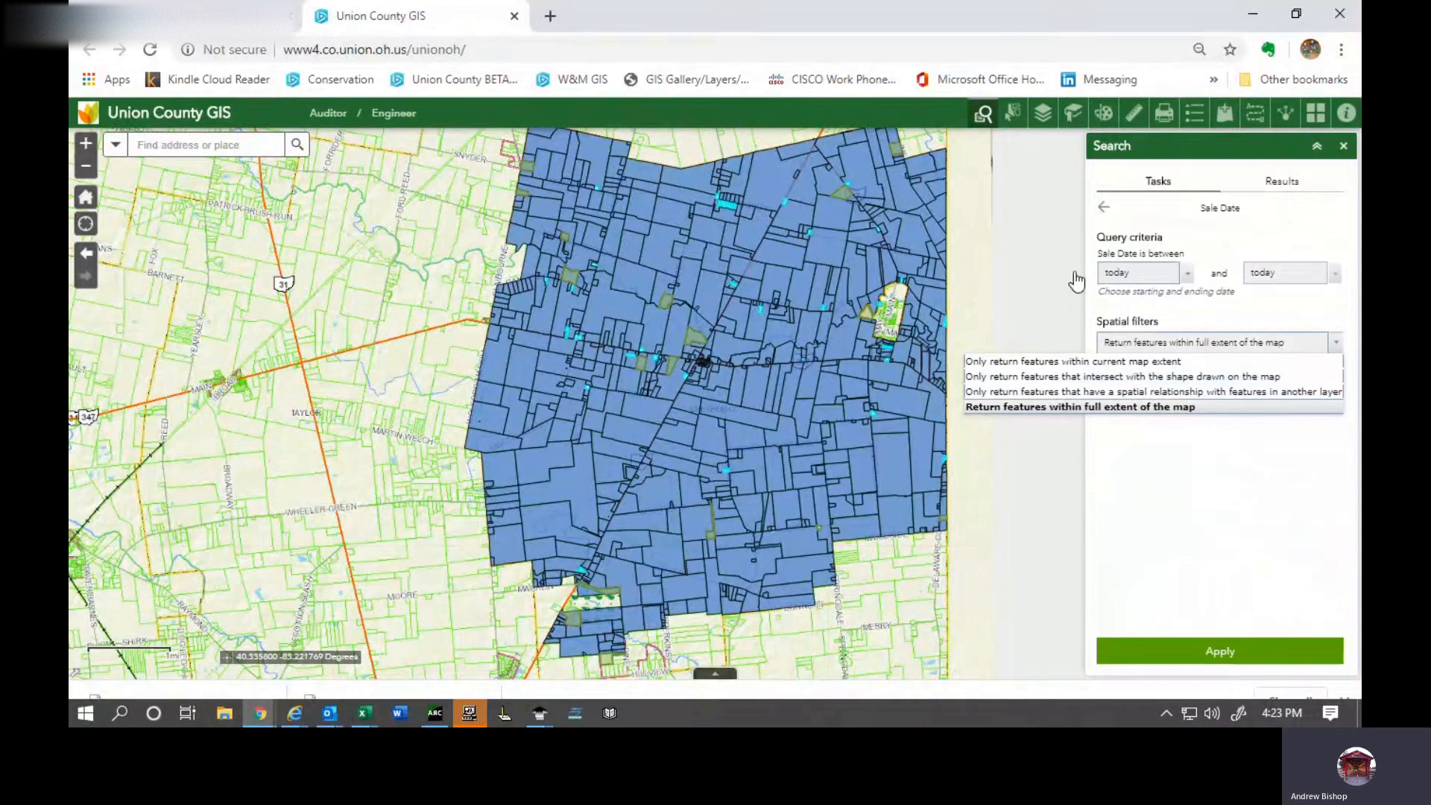
pyautogui.click(1108, 207)
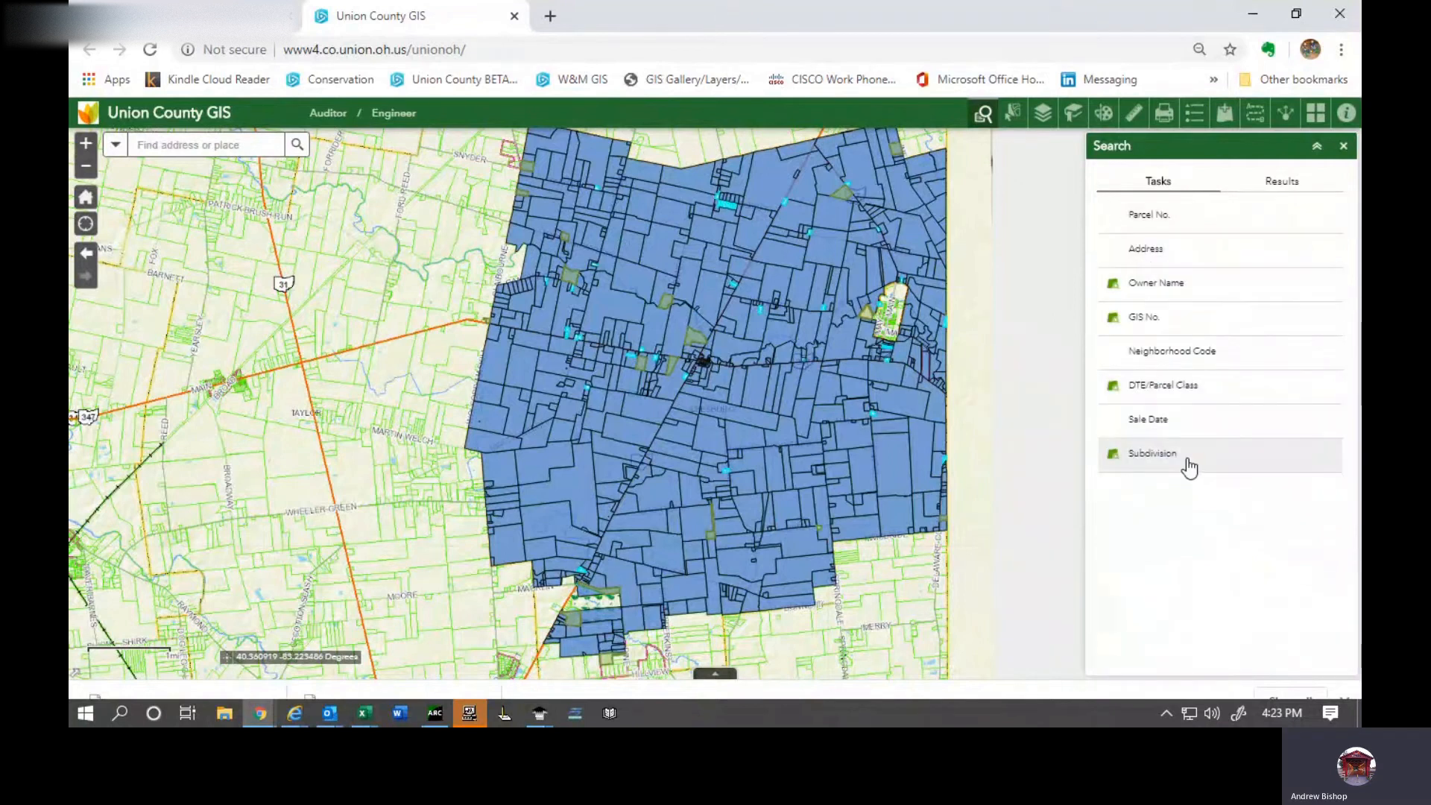